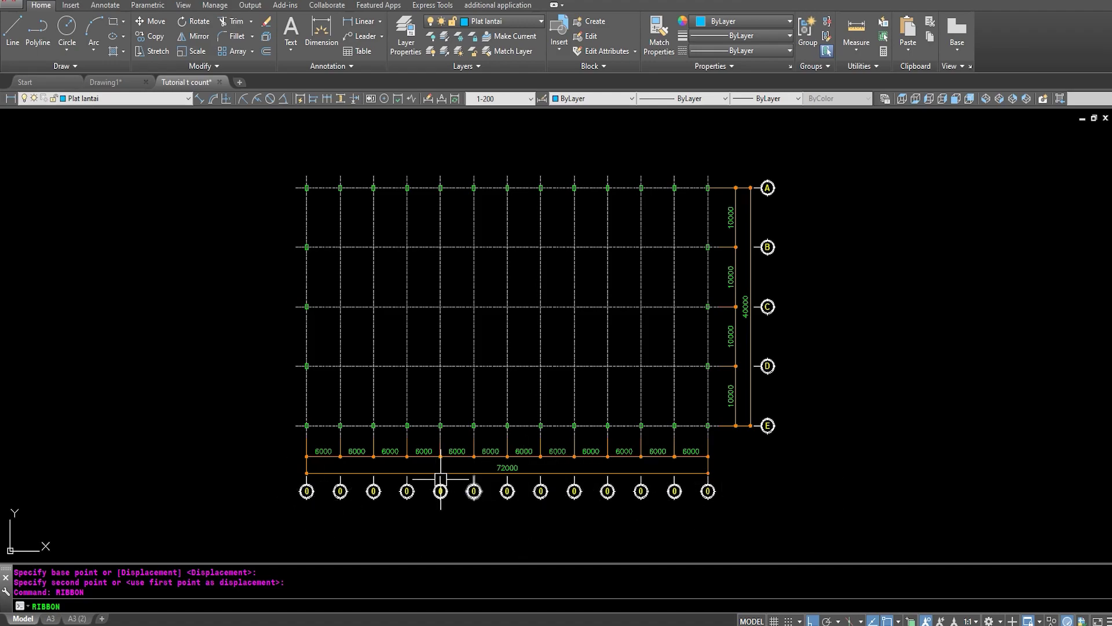
# - Run TCOUNT and window-select the thirteen bubbles below the grid
pyautogui.moveTo(422, 510); pyautogui.dragTo(438, 498, button='middle')
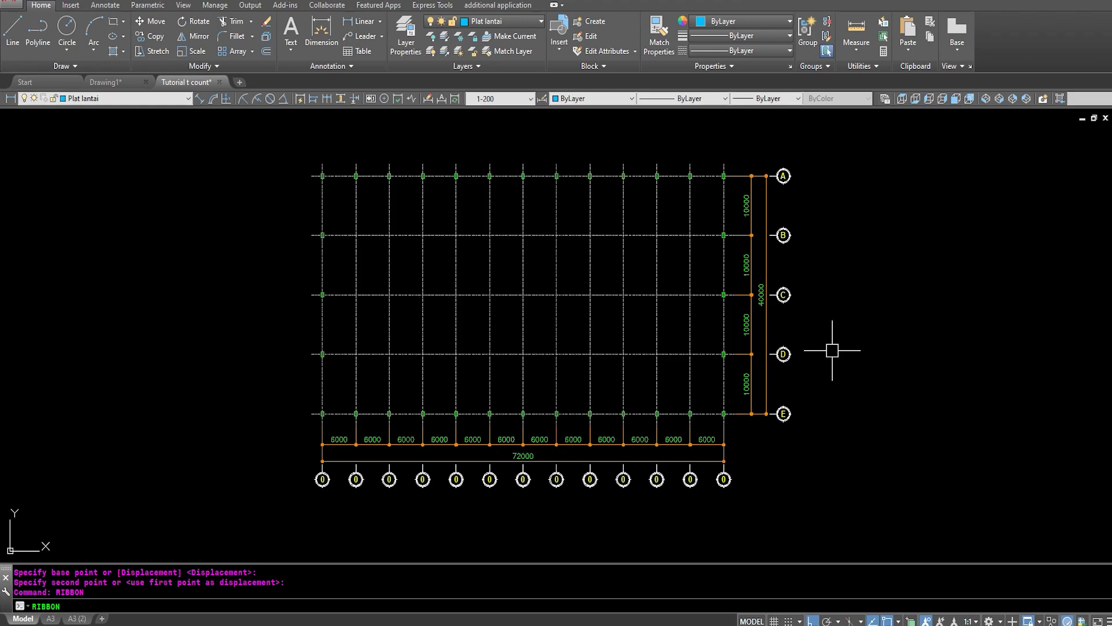
pyautogui.write('T')
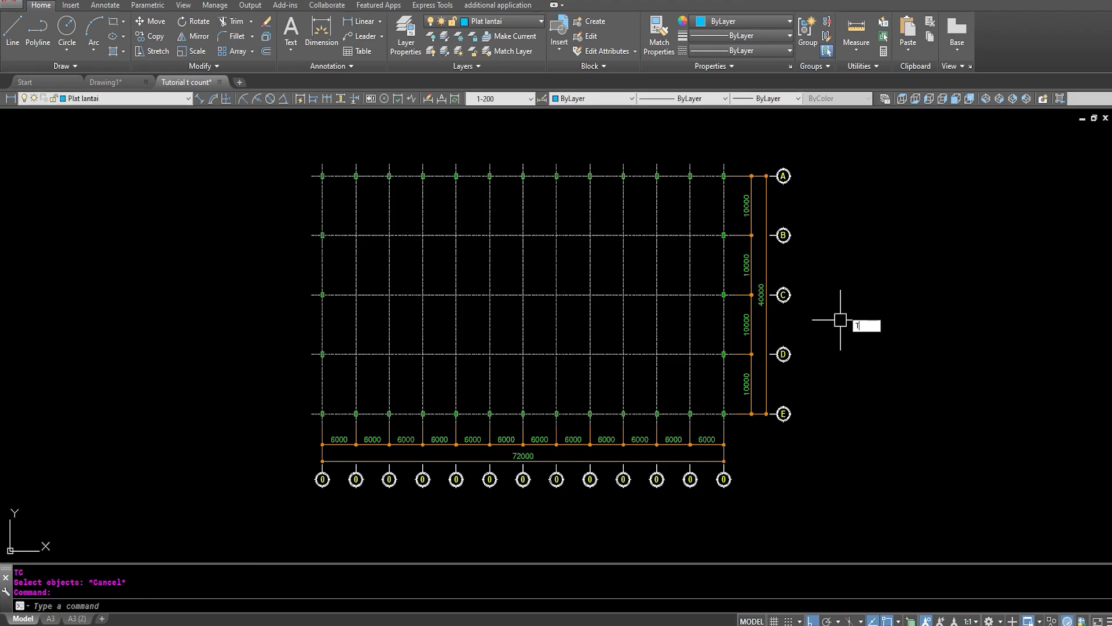
pyautogui.write('C')
pyautogui.press('Return')
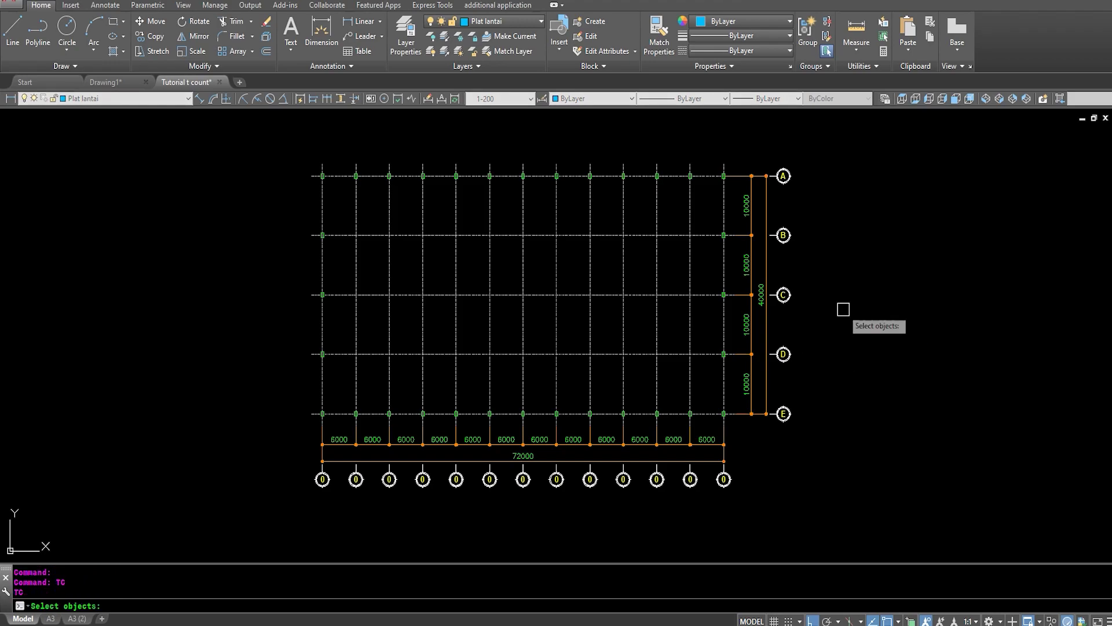
pyautogui.click(290, 470)
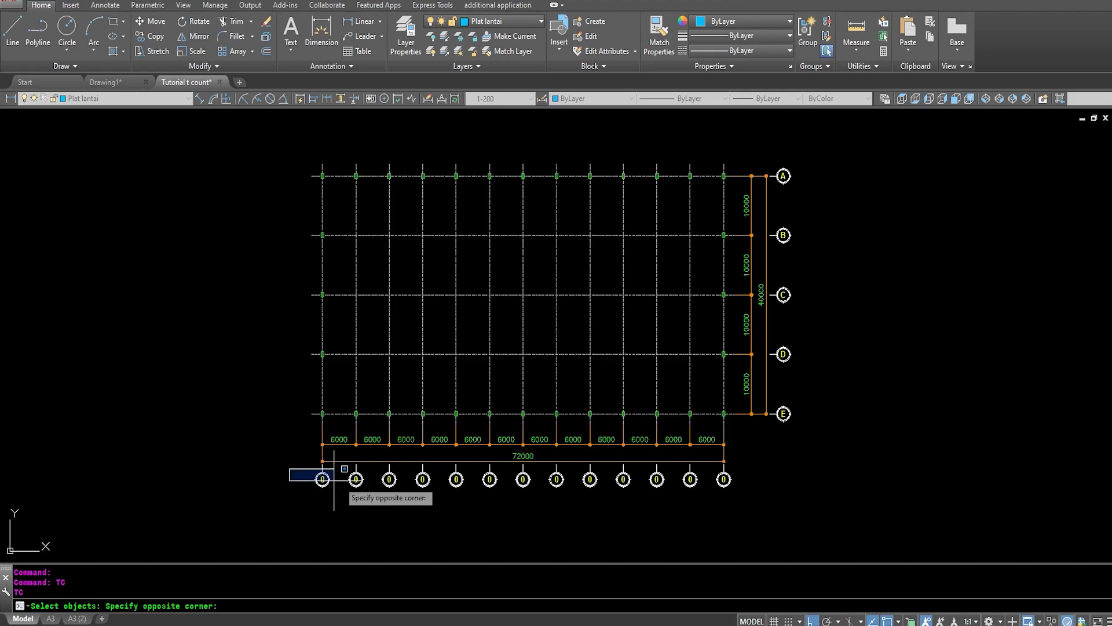
pyautogui.click(785, 504)
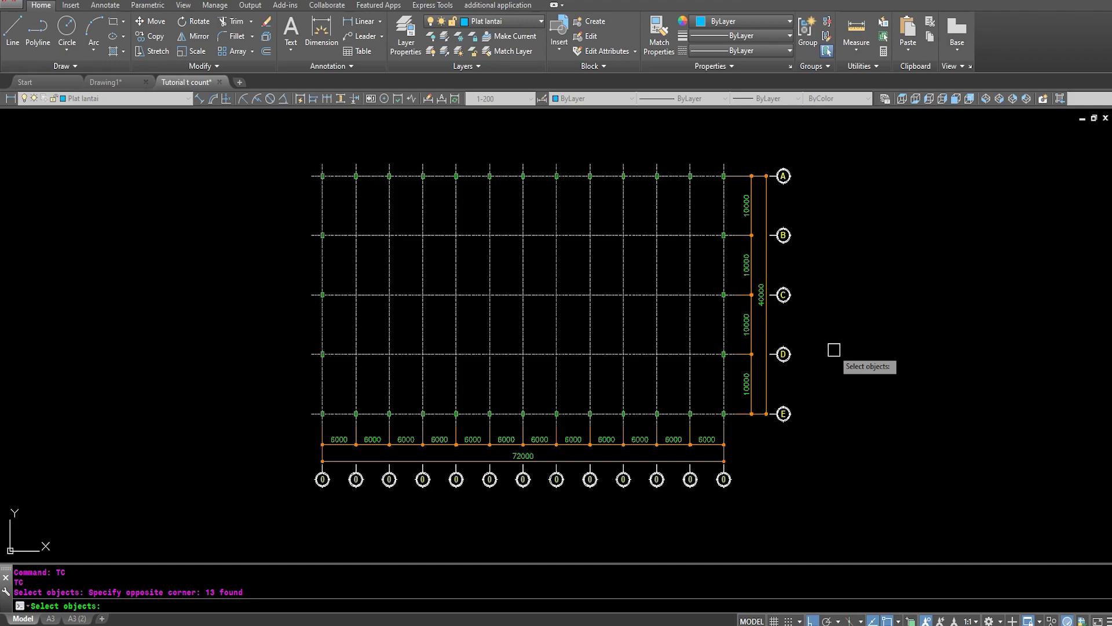
pyautogui.press('Return')
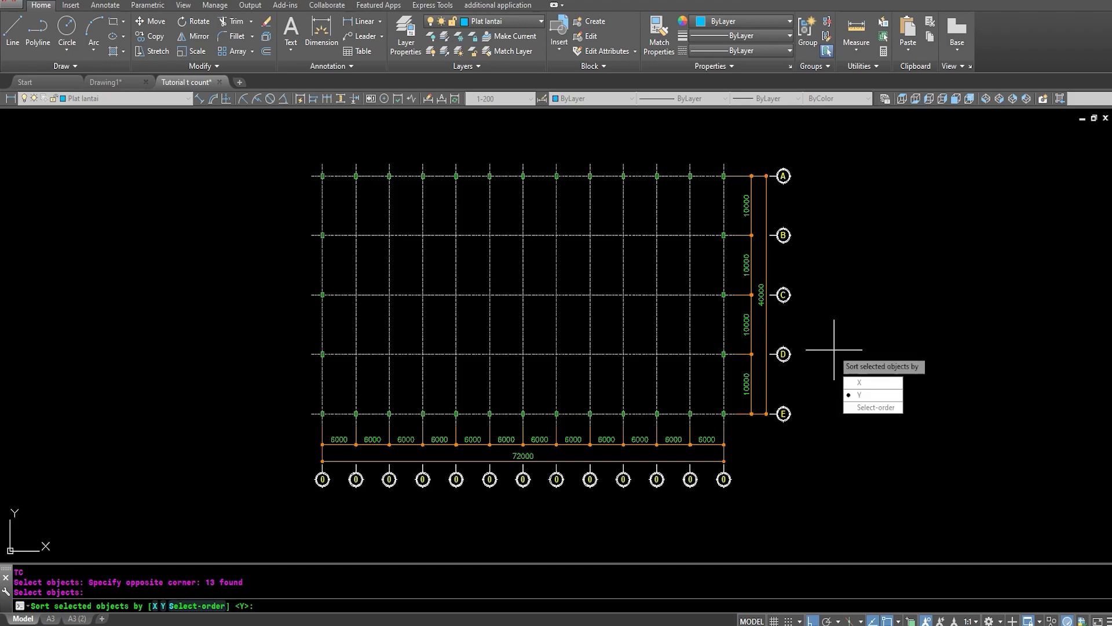
# - Sort by X, start at 1 and overwrite, numbering the bubbles 1 to 13
pyautogui.write('X')
pyautogui.press('Return')
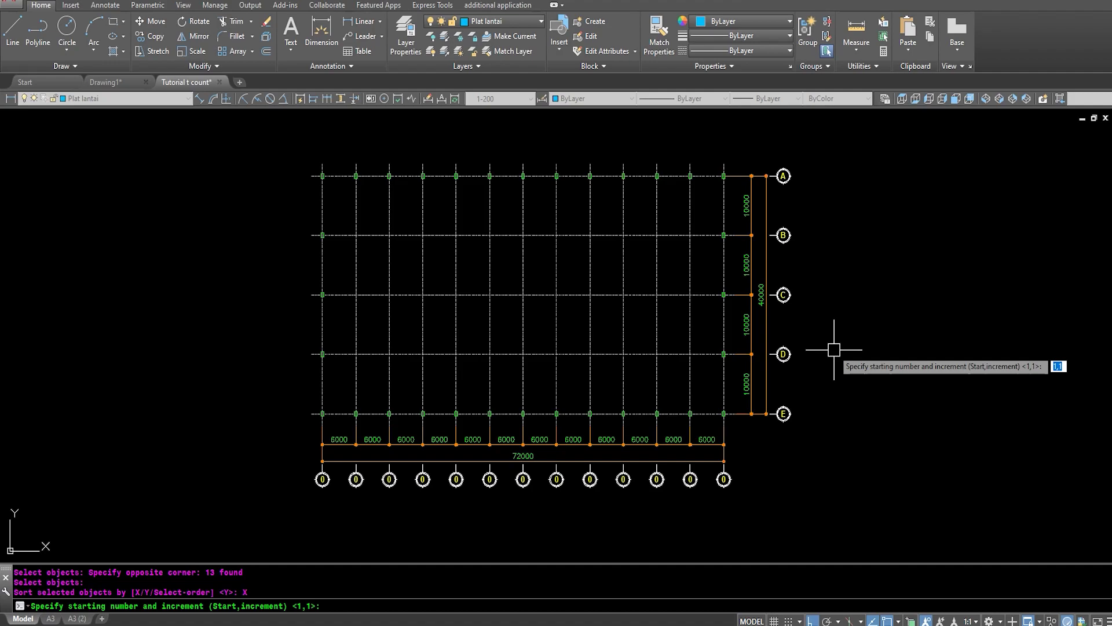
pyautogui.write('1')
pyautogui.press('Return')
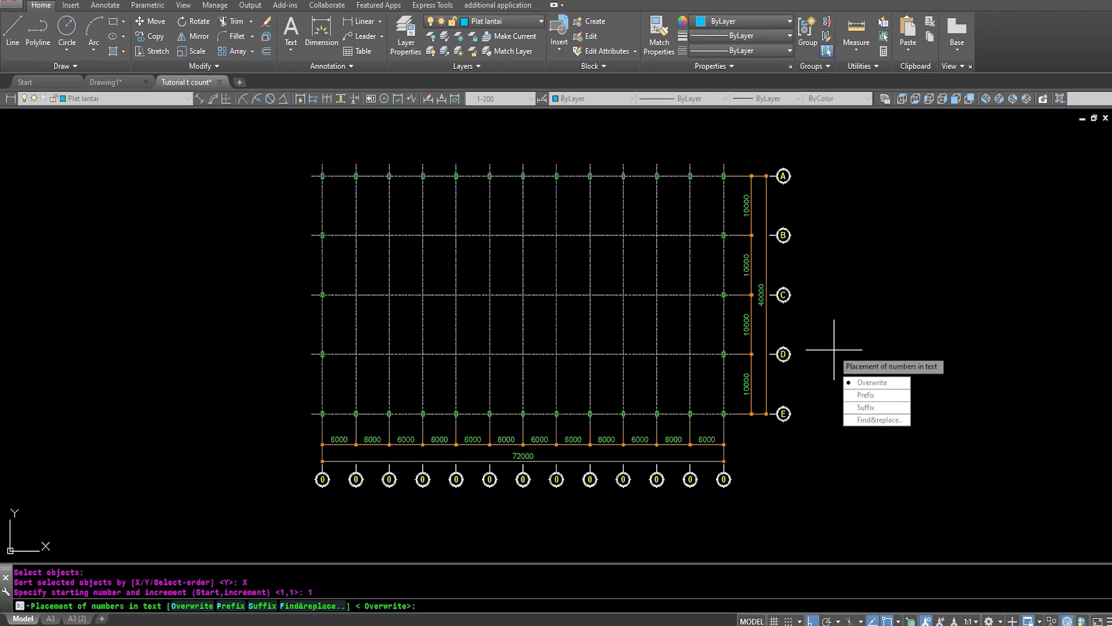
pyautogui.write('O')
pyautogui.press('Return')
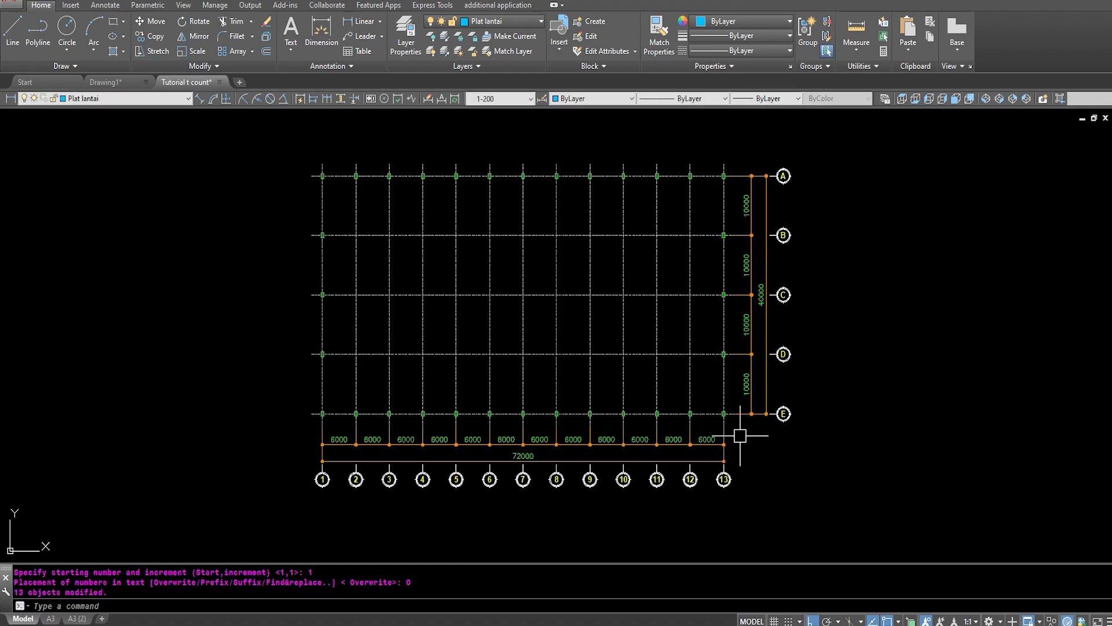
pyautogui.scroll(2, 603, 517)
# - Pan the view to recentre the grid and its relabelled bubbles
pyautogui.moveTo(565, 509); pyautogui.dragTo(603, 462, button='middle')
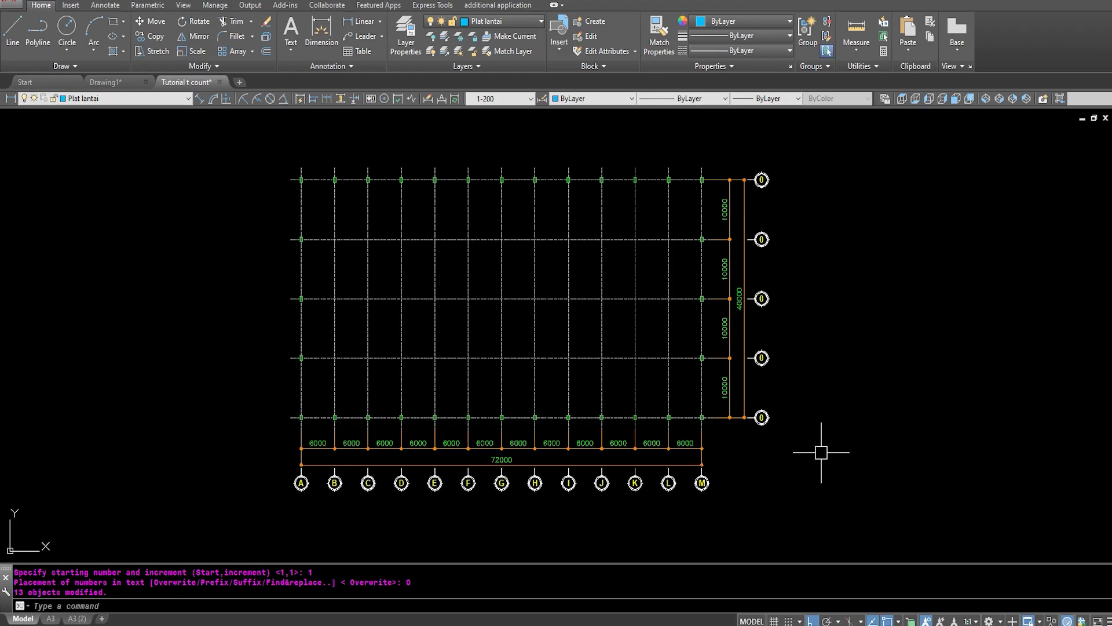
# - Run TCOUNT and window-select the five bubbles on the grid's right side
pyautogui.write('T')
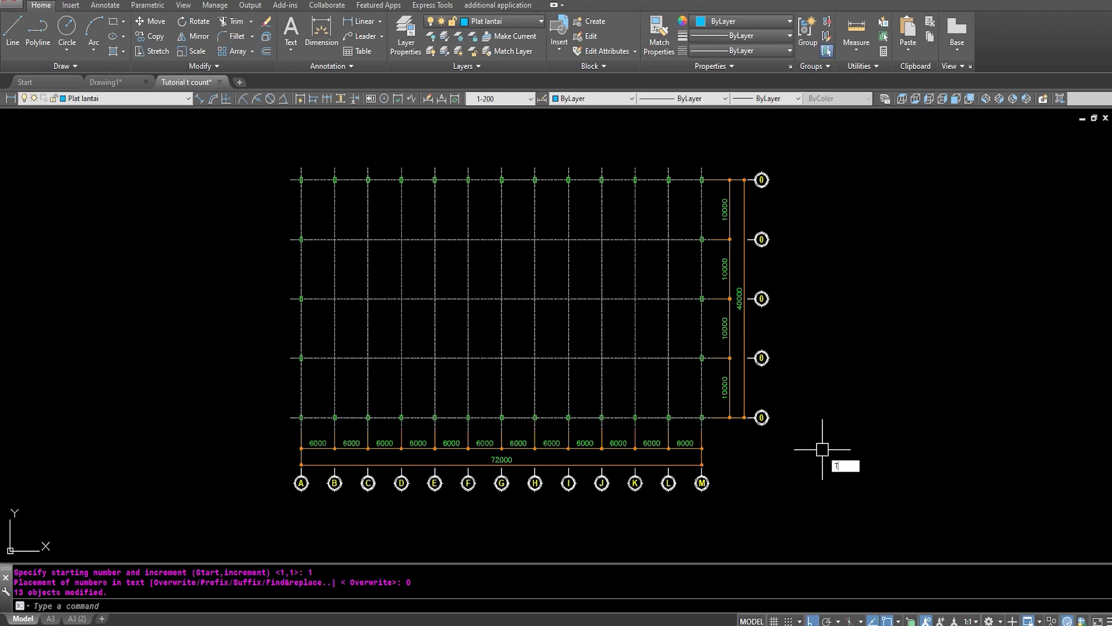
pyautogui.write('C')
pyautogui.press('Return')
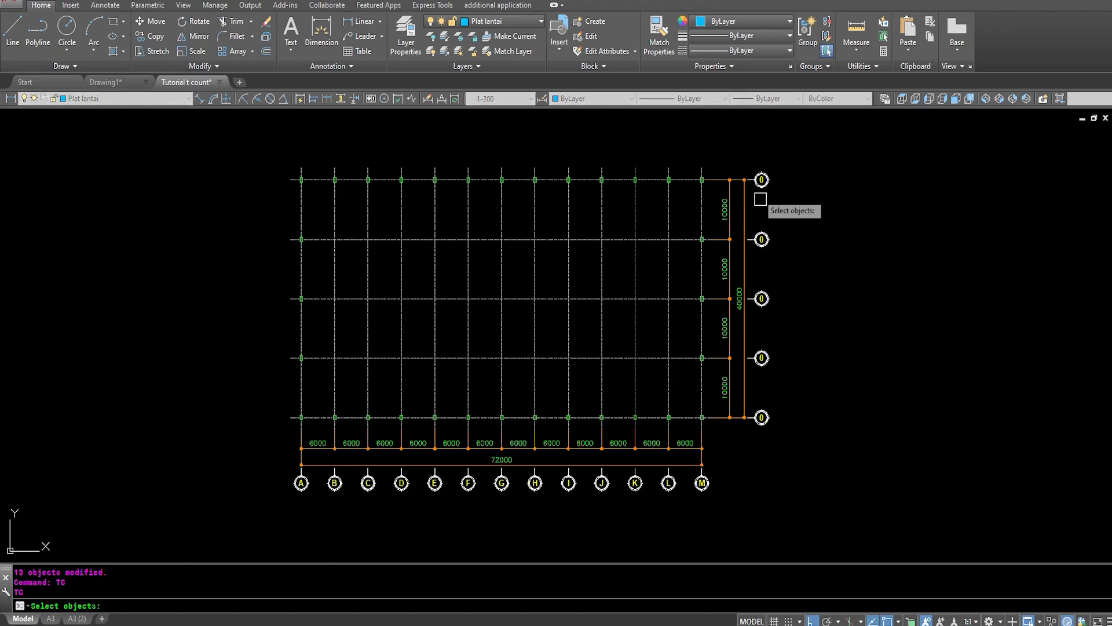
pyautogui.click(755, 155)
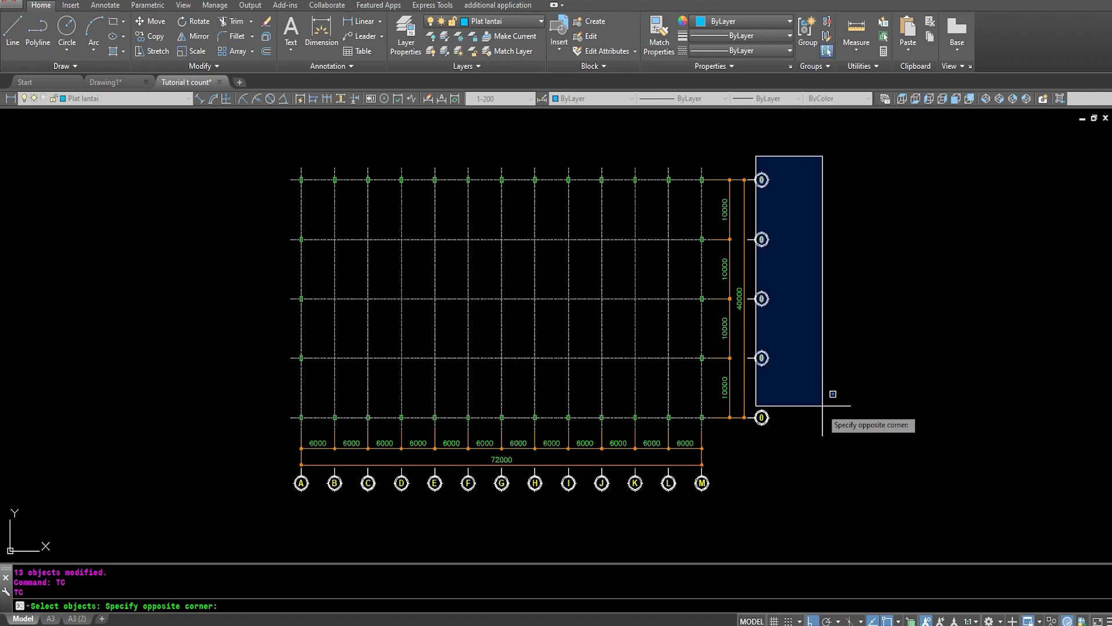
pyautogui.click(823, 451)
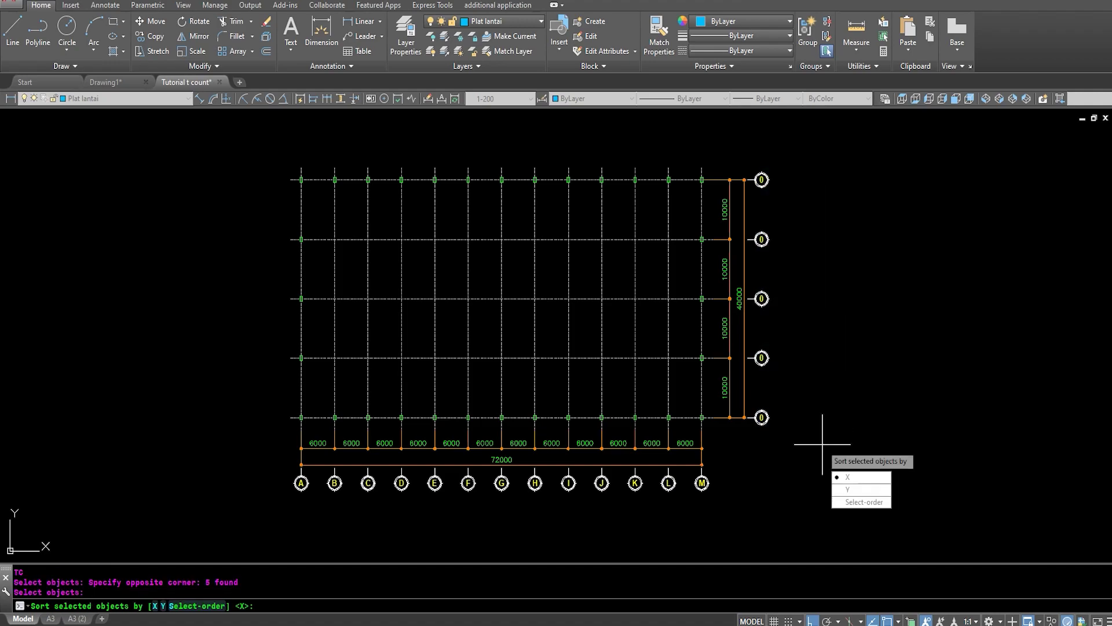
# - Sort by Y, start at 1 and overwrite, numbering them 1 to 5
pyautogui.write('Y')
pyautogui.press('Return')
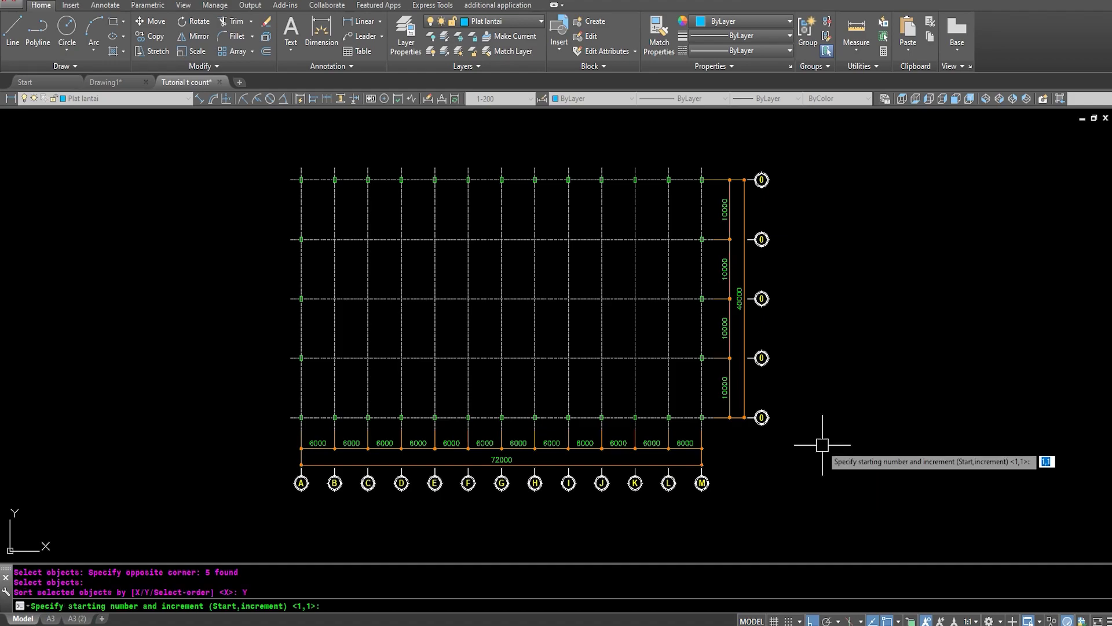
pyautogui.write('1')
pyautogui.press('Return')
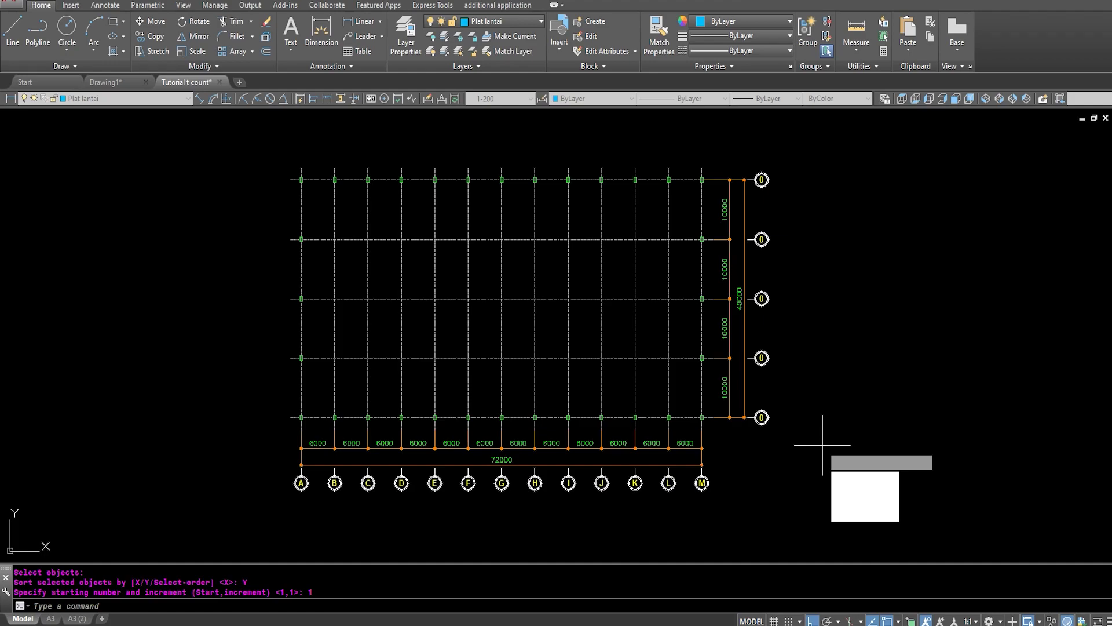
pyautogui.write('O')
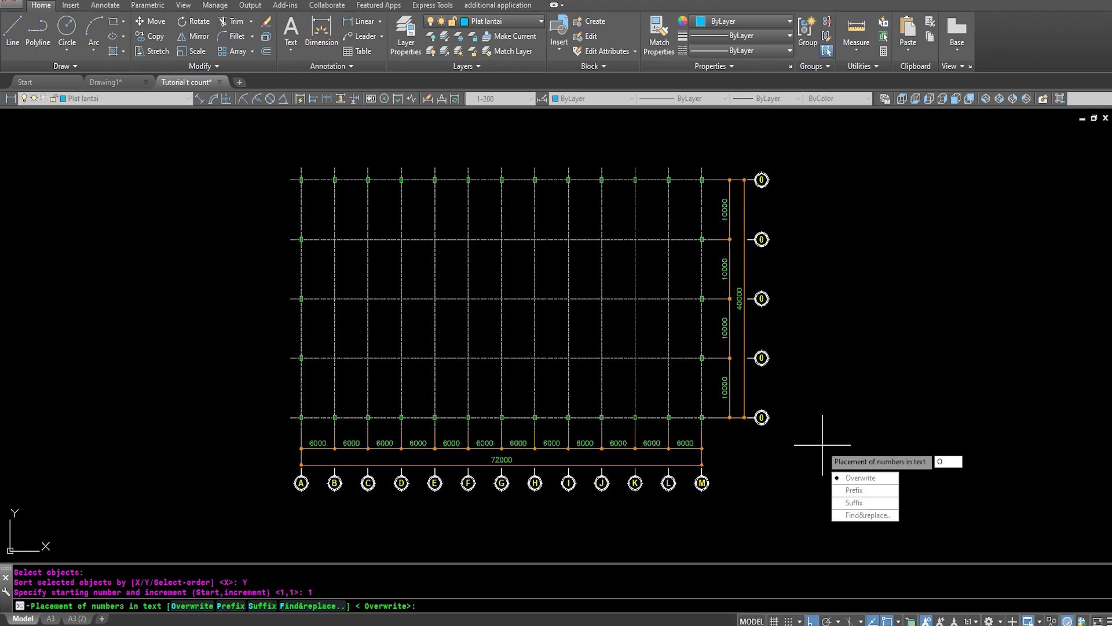
pyautogui.press('Return')
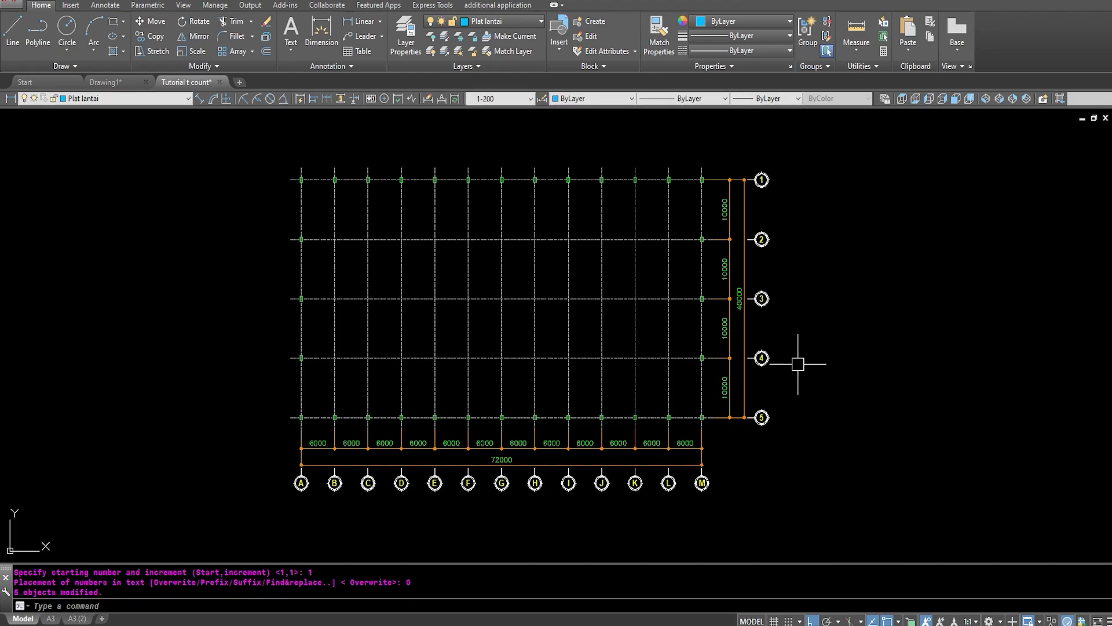
pyautogui.scroll(2, 800, 365)
pyautogui.moveTo(819, 325)
pyautogui.mouseDown(button='middle')
pyautogui.moveTo(746, 359)
pyautogui.moveTo(718, 389)
pyautogui.mouseUp(button='middle')
pyautogui.scroll(1, 733, 375)
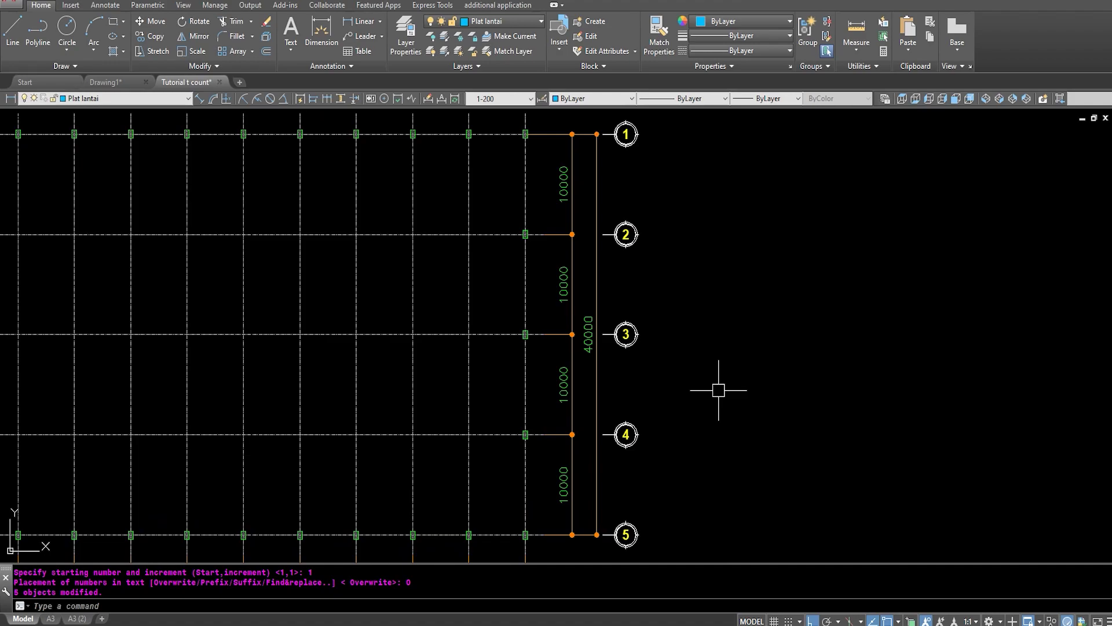
pyautogui.scroll(-1, 718, 389)
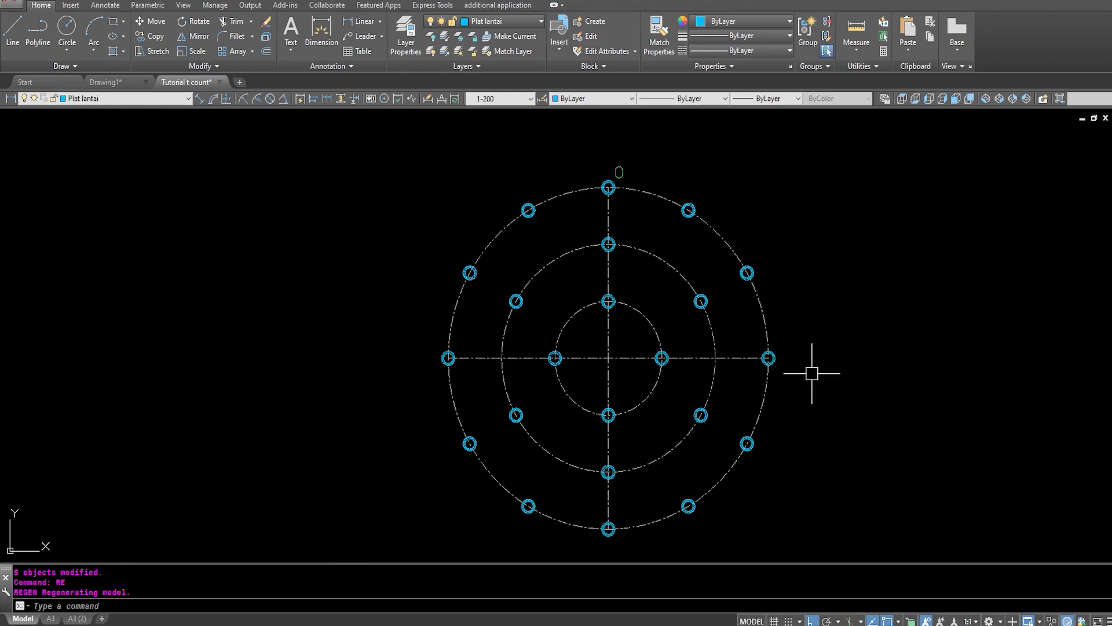
# - Pan and zoom to the circular pattern with its hatched holes
pyautogui.moveTo(843, 444); pyautogui.dragTo(769, 436, button='middle')
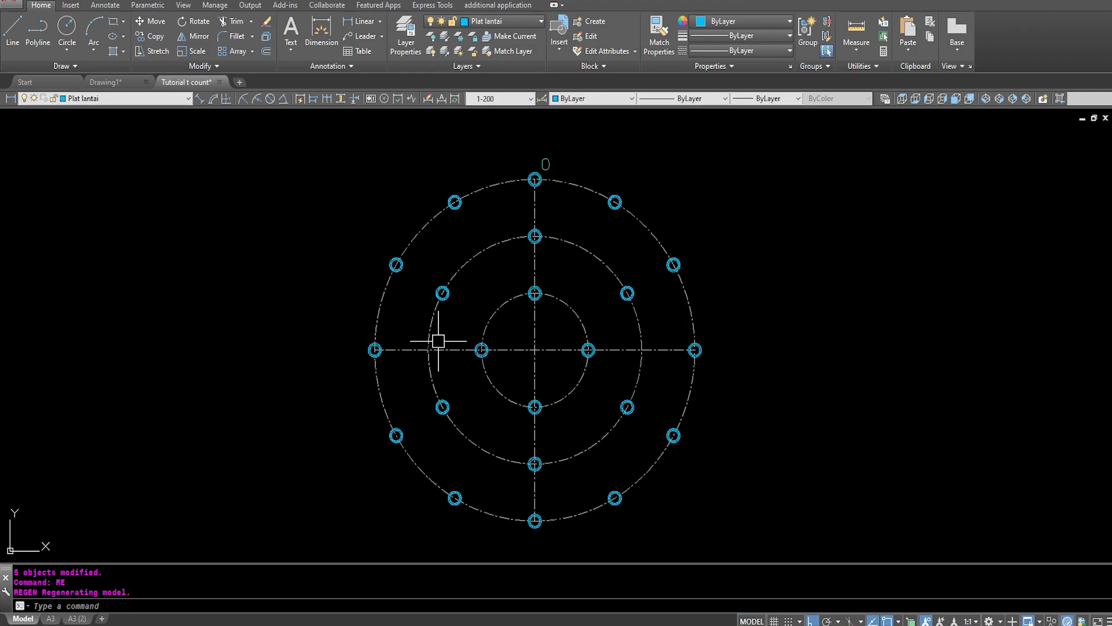
pyautogui.click(612, 350)
pyautogui.scroll(5, 528, 150)
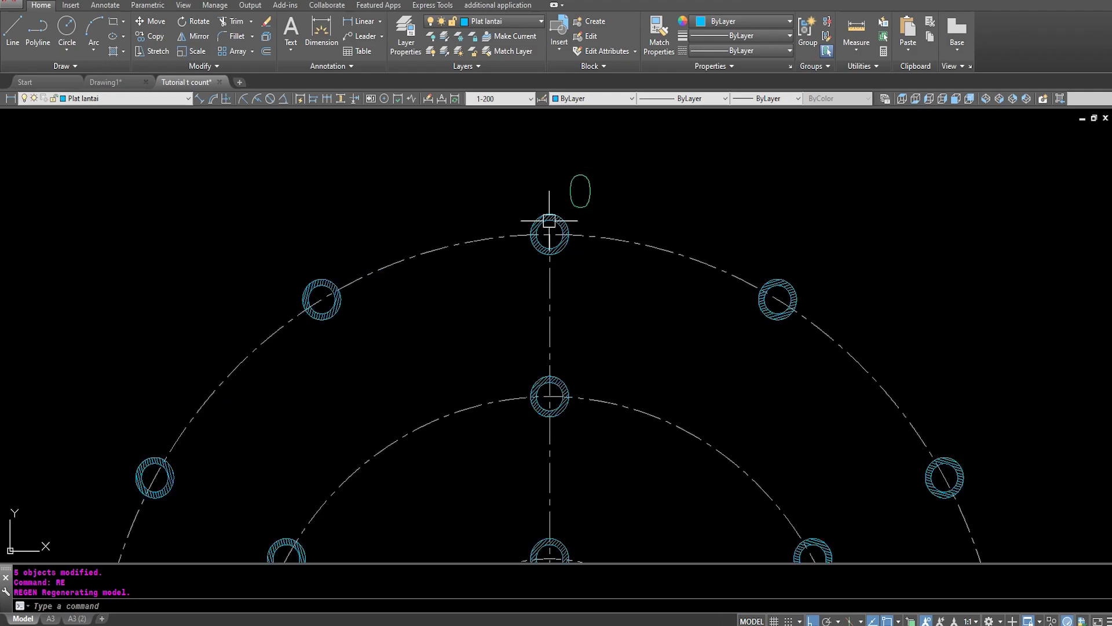
pyautogui.scroll(-2, 574, 260)
pyautogui.scroll(-2, 592, 277)
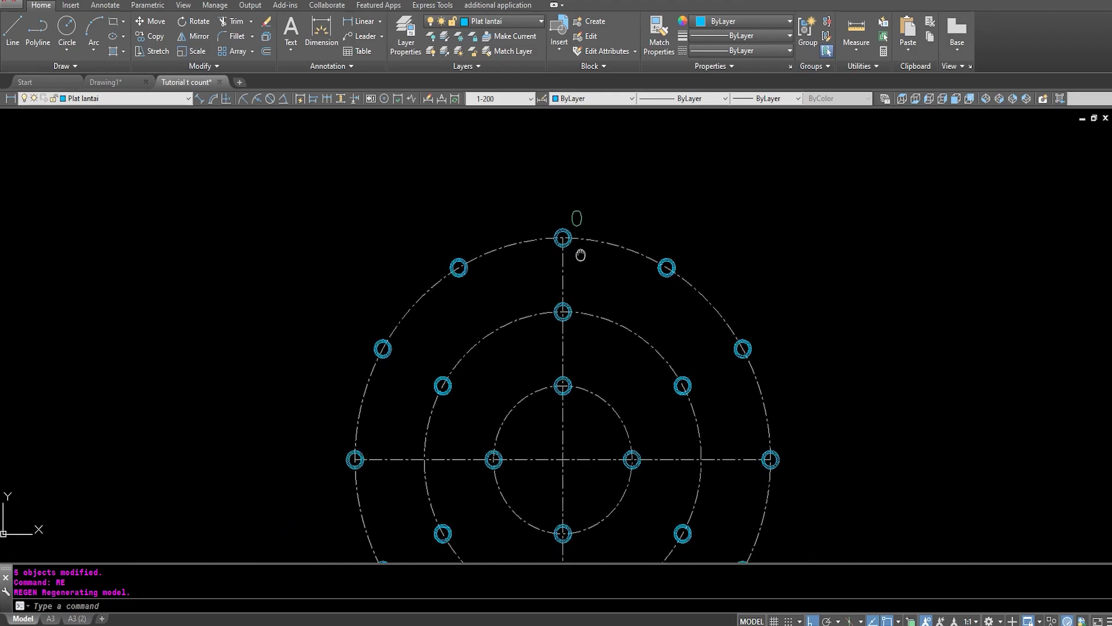
pyautogui.scroll(-1, 574, 241)
pyautogui.scroll(-2, 576, 245)
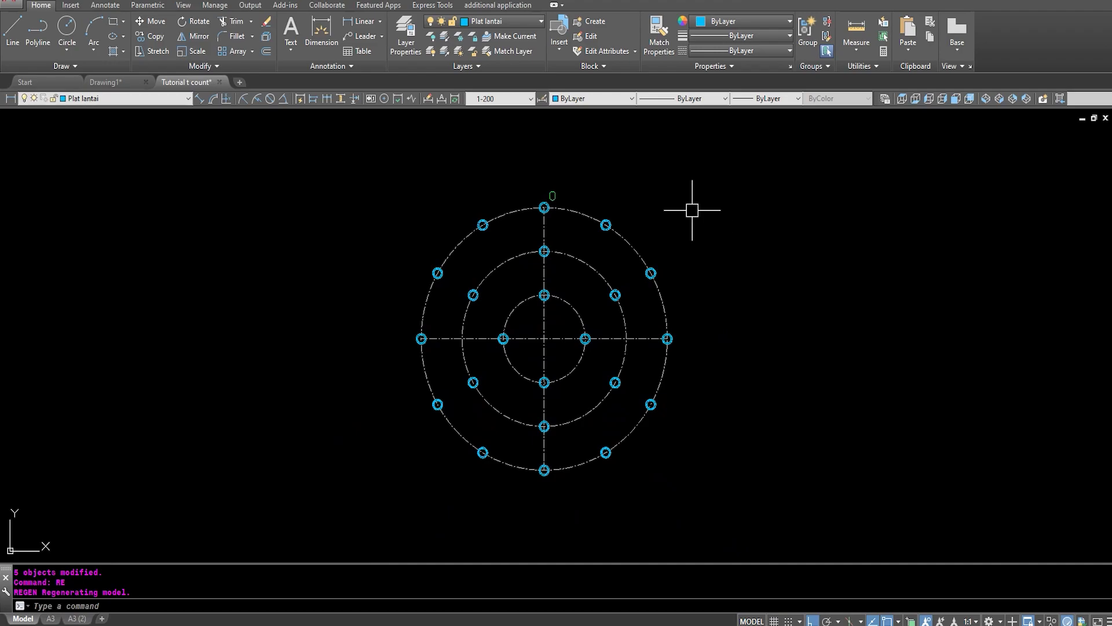
# - Start a polar array (AR) of the top 0 label
pyautogui.write('AR')
pyautogui.press('Return')
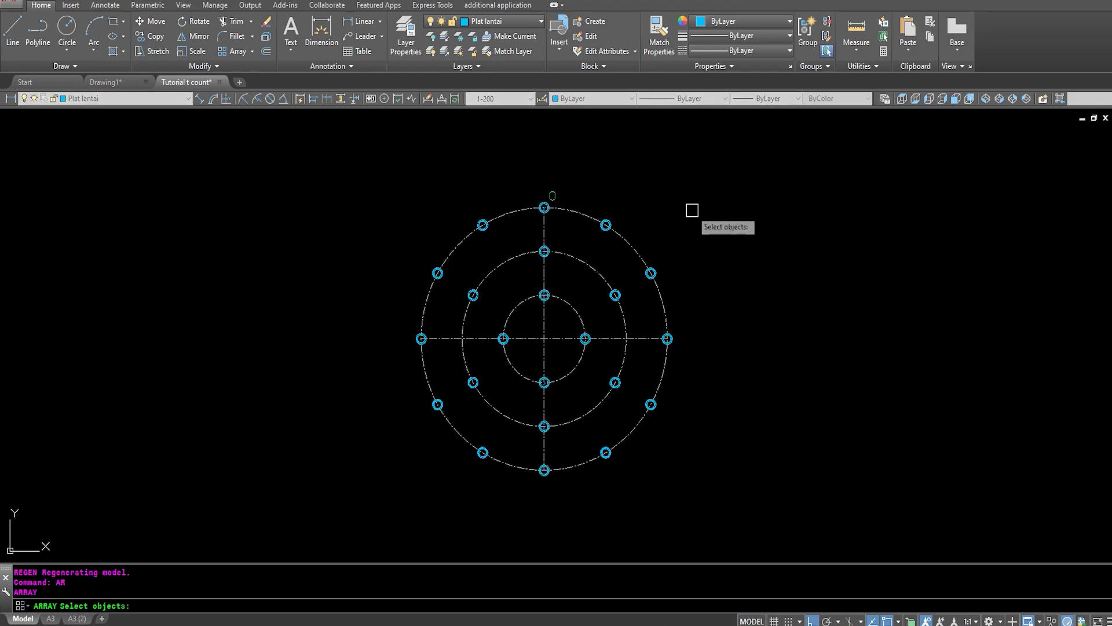
pyautogui.click(558, 196)
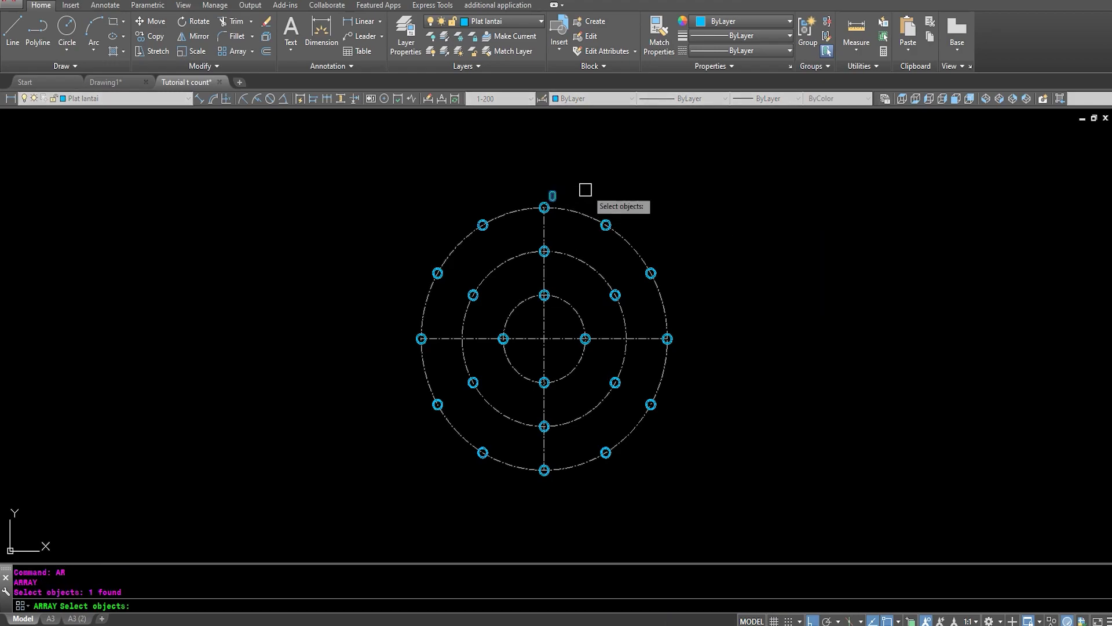
pyautogui.press('Return')
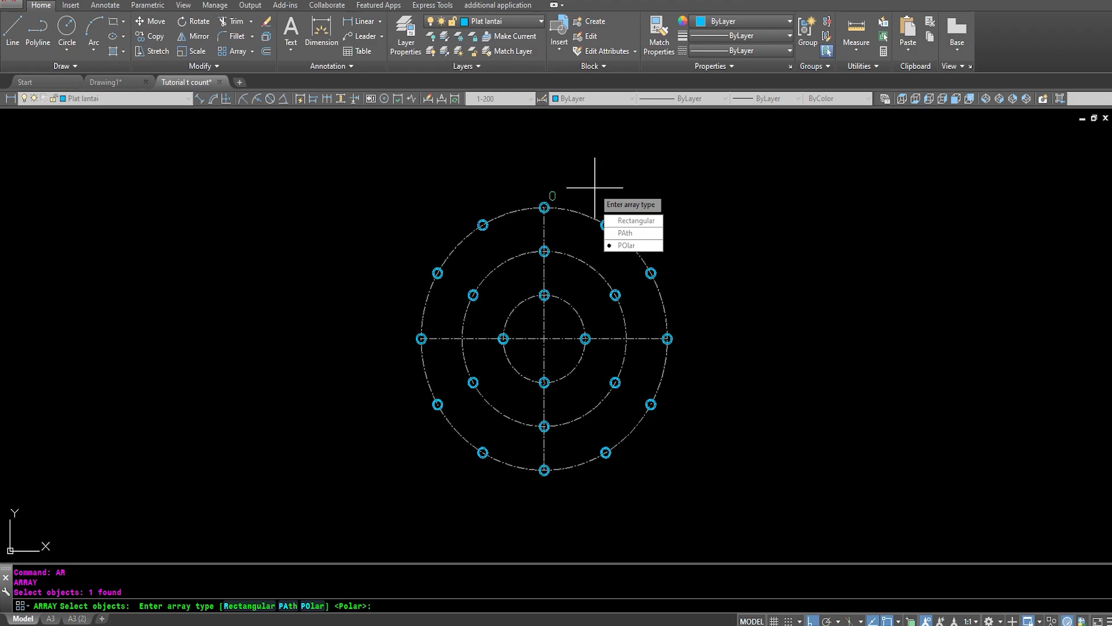
pyautogui.write('PO')
pyautogui.press('Return')
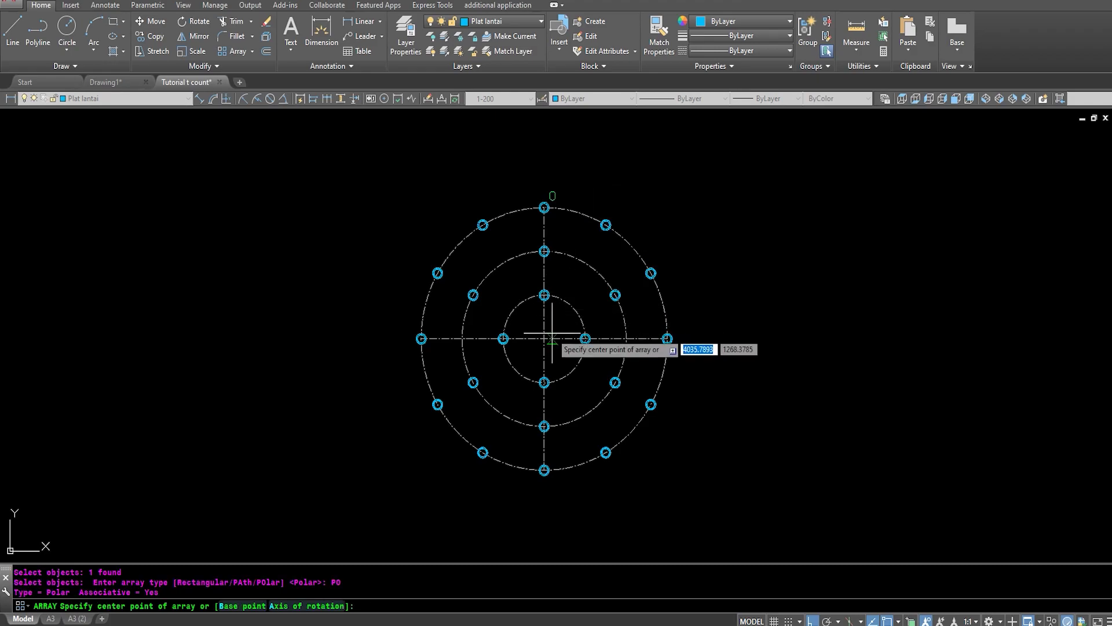
# - Centre the array on the centre-line intersection with 12 items and finish it
pyautogui.scroll(5, 553, 335)
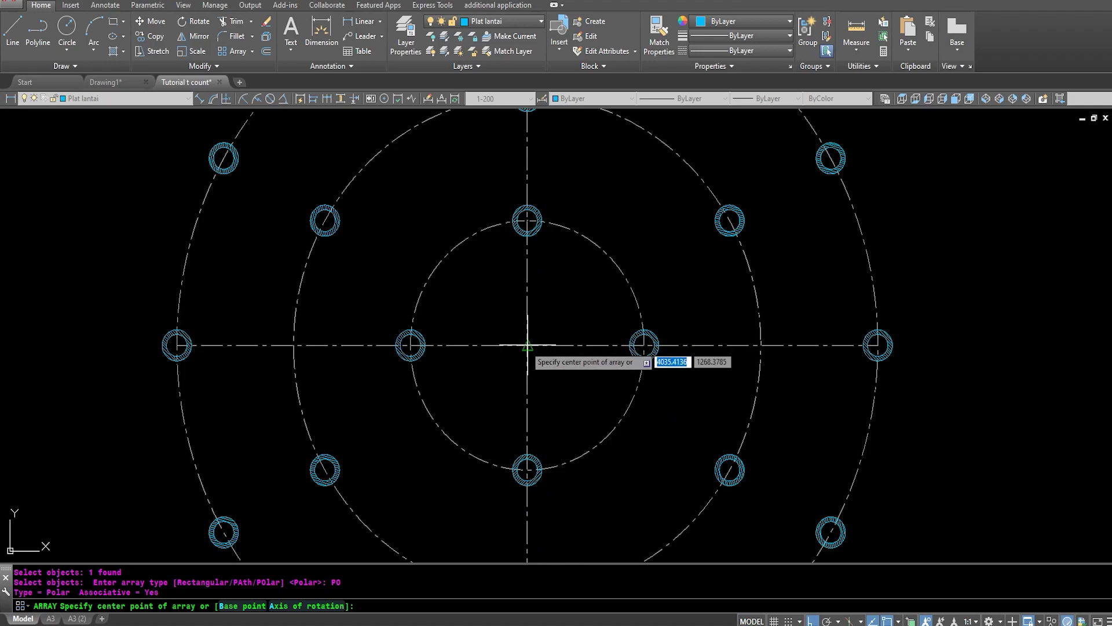
pyautogui.scroll(1, 522, 354)
pyautogui.scroll(4, 523, 350)
pyautogui.click(529, 347)
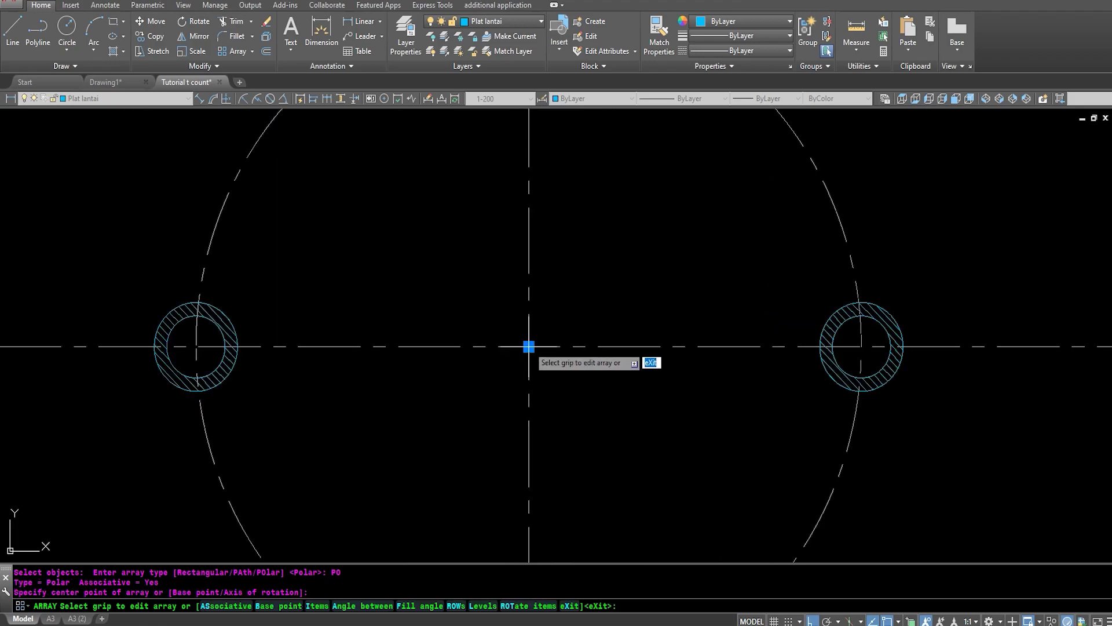
pyautogui.scroll(-1, 529, 348)
pyautogui.scroll(-1, 542, 346)
pyautogui.scroll(-2, 542, 347)
pyautogui.scroll(-1, 543, 347)
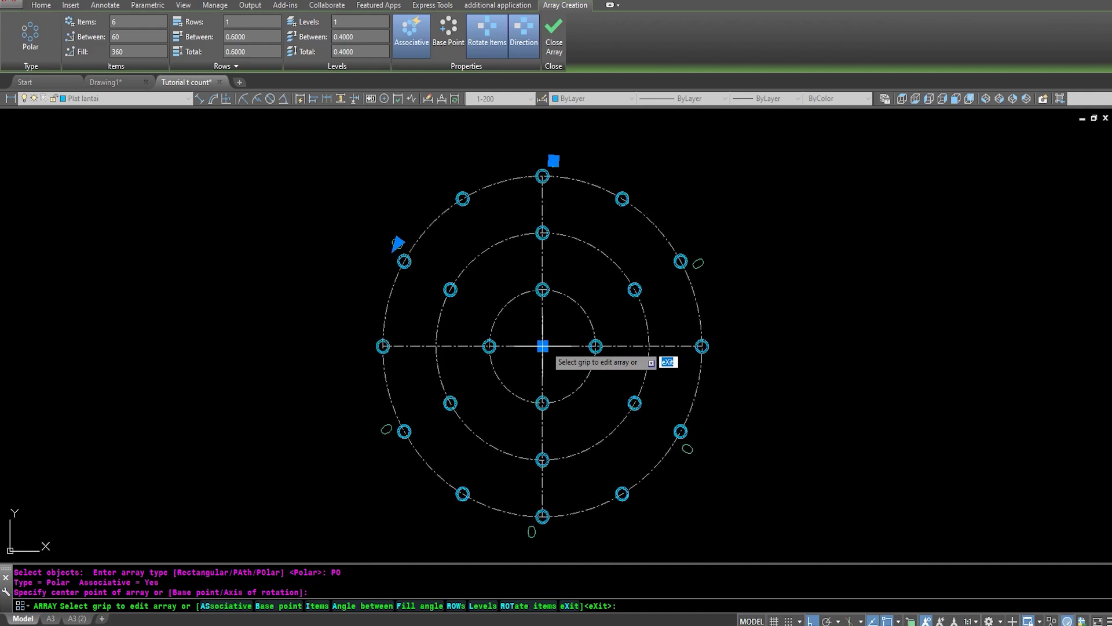
pyautogui.scroll(-2, 543, 347)
pyautogui.press('BackSpace')
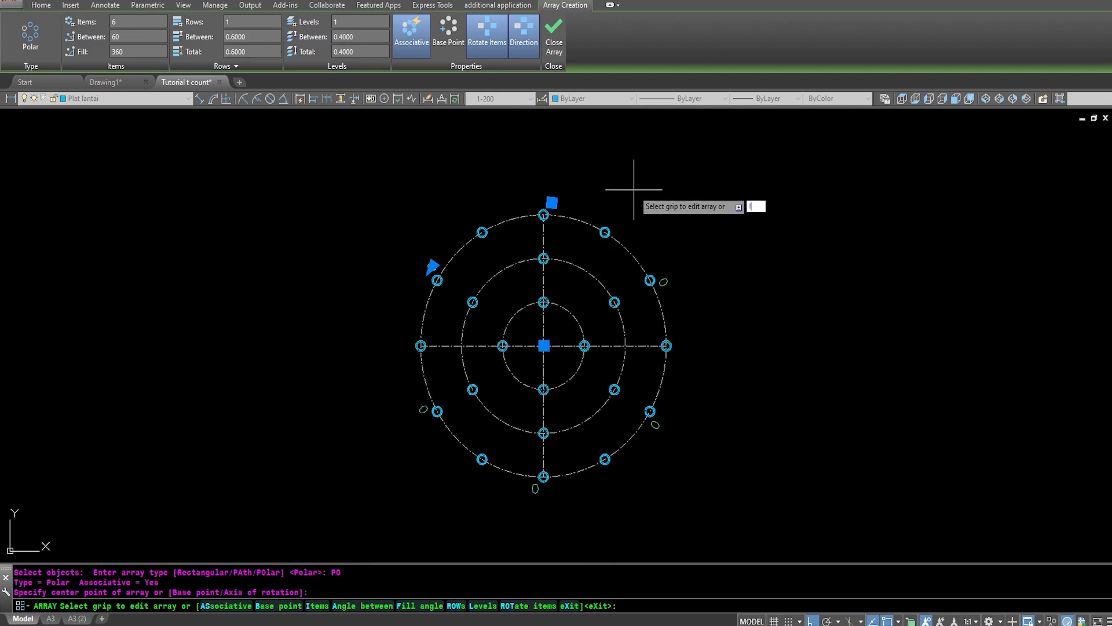
pyautogui.write('I')
pyautogui.press('Return')
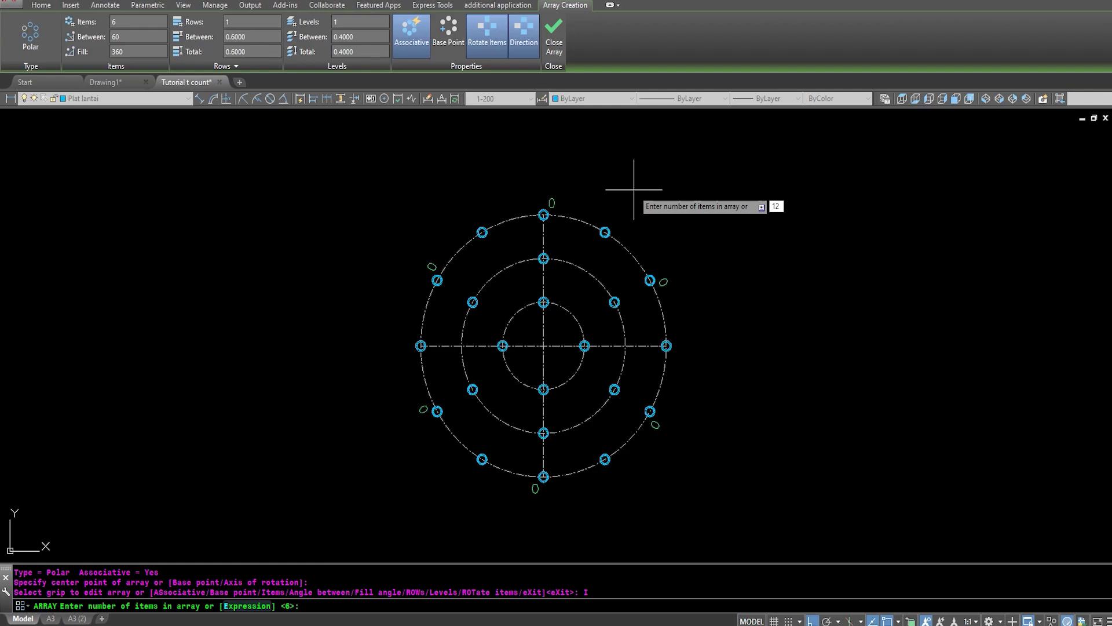
pyautogui.press('Return')
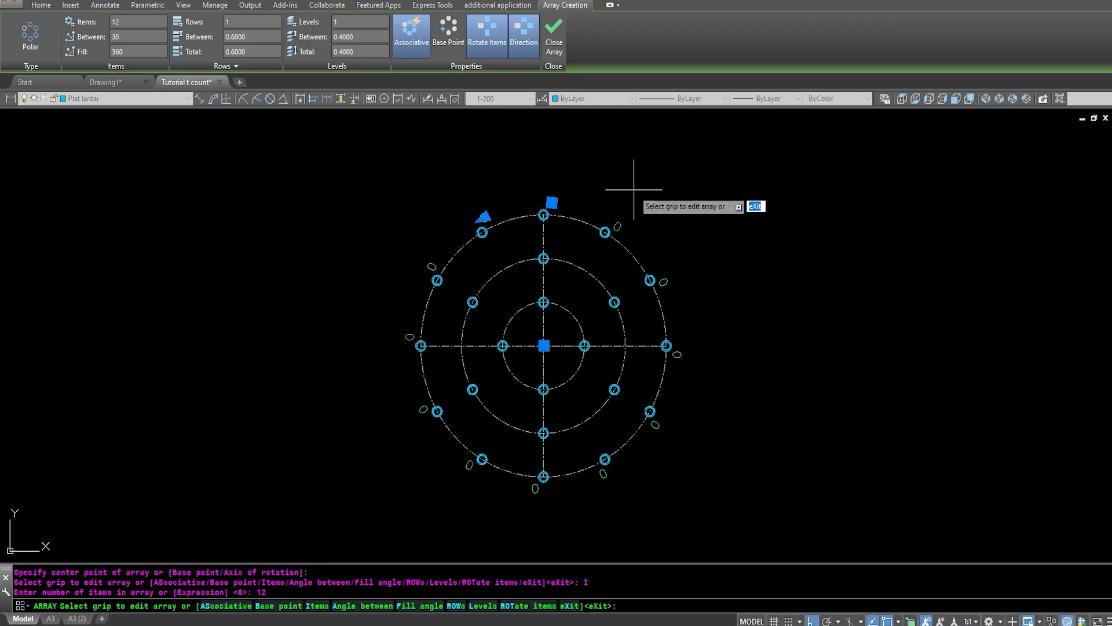
pyautogui.press('Escape')
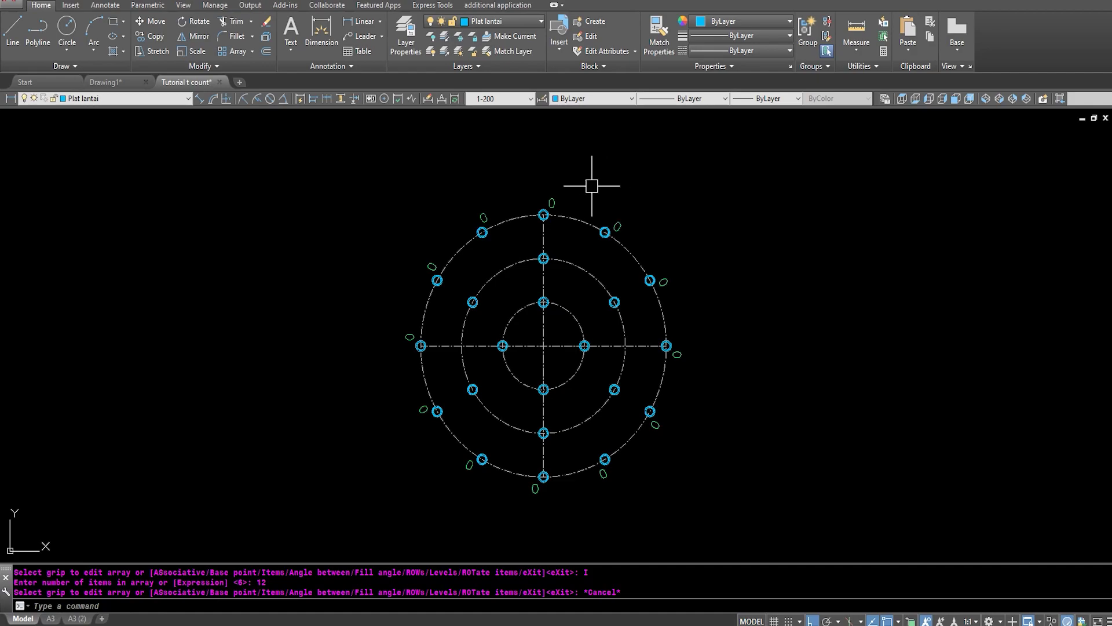
pyautogui.click(547, 200)
# - Isolate the Teks 1 text layer using one of the ring labels
pyautogui.press('Escape')
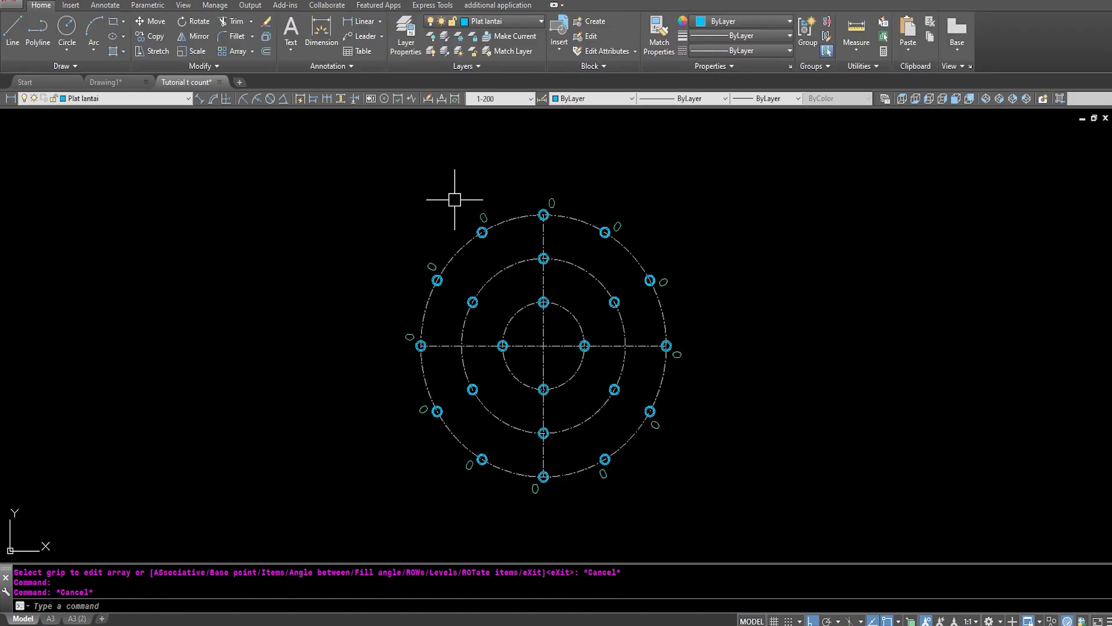
pyautogui.write('q')
pyautogui.press('Return')
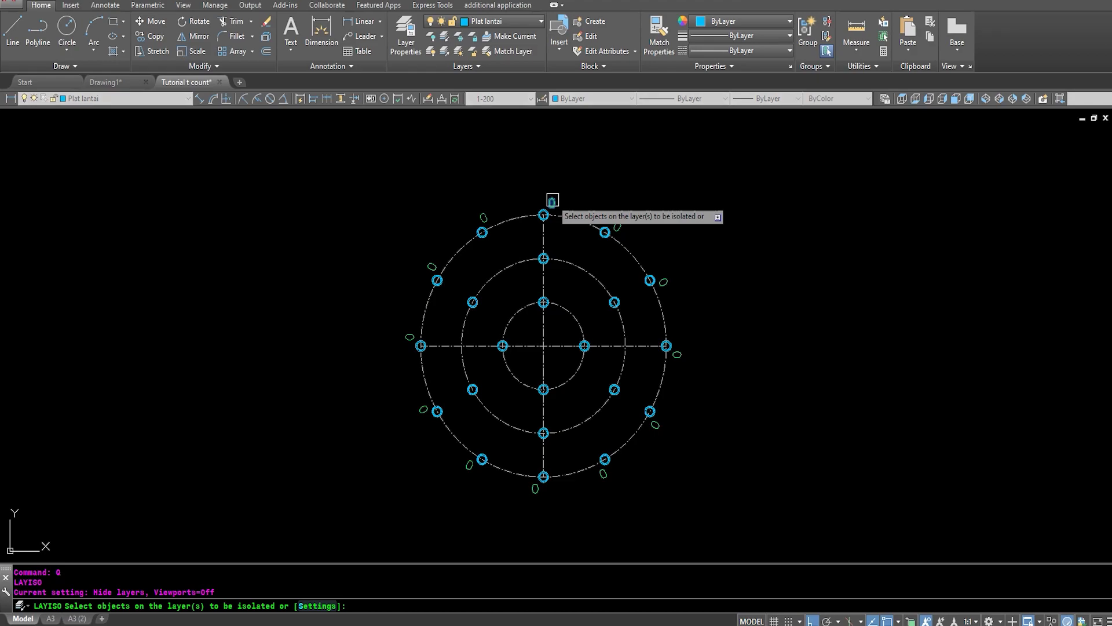
pyautogui.click(553, 199)
pyautogui.press('Return')
# - Set the rotation of all twelve labels to 0 in Properties
pyautogui.click(392, 181)
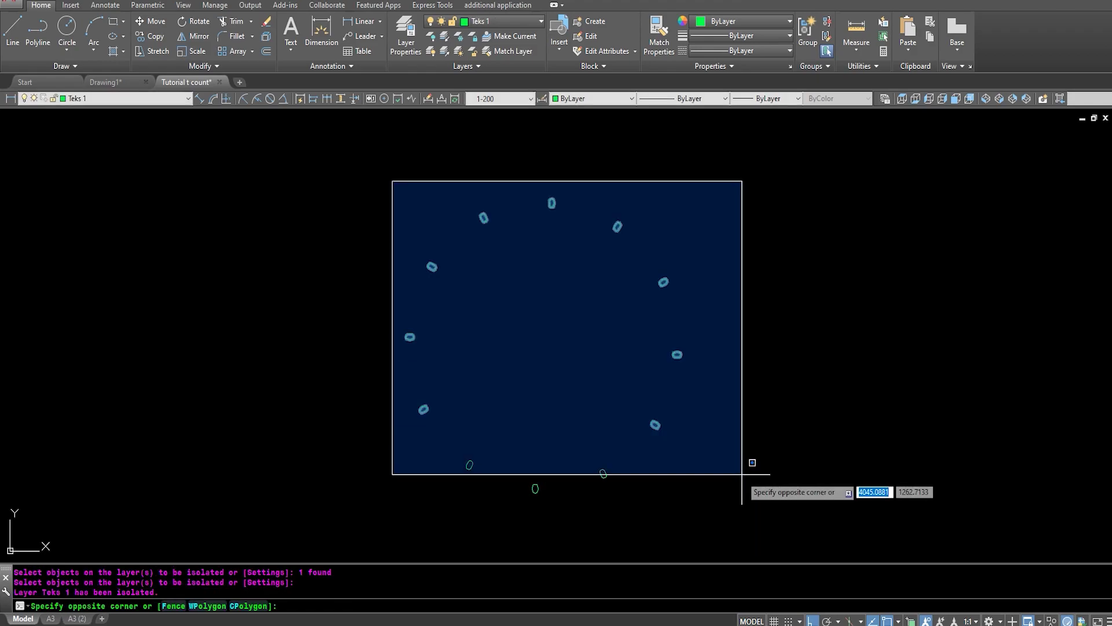
pyautogui.click(736, 506)
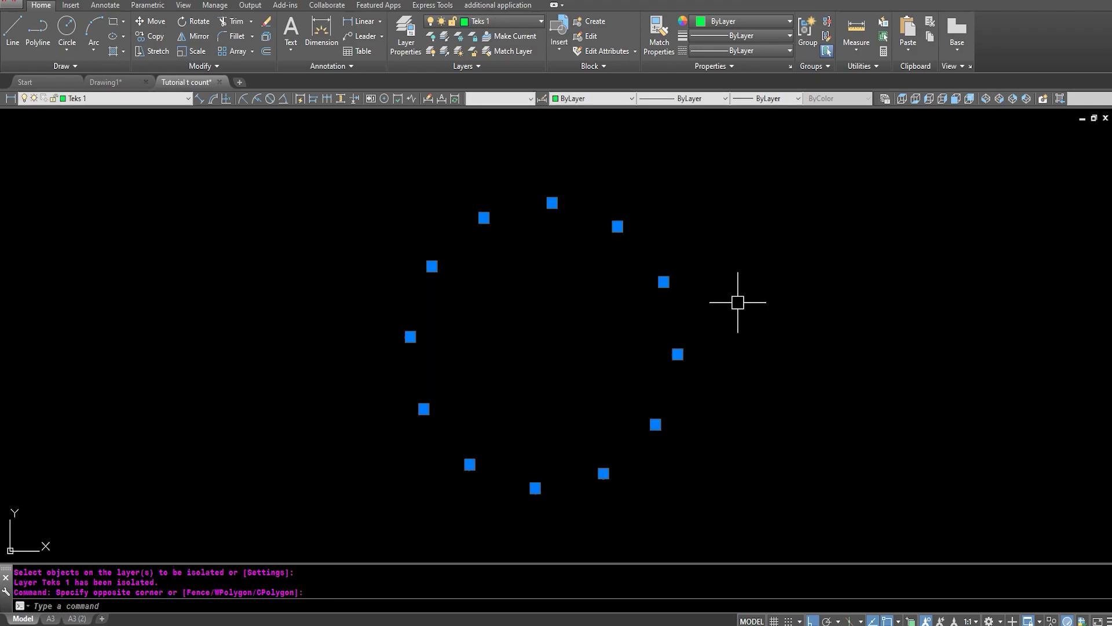
pyautogui.hotkey('ctrl', '1')
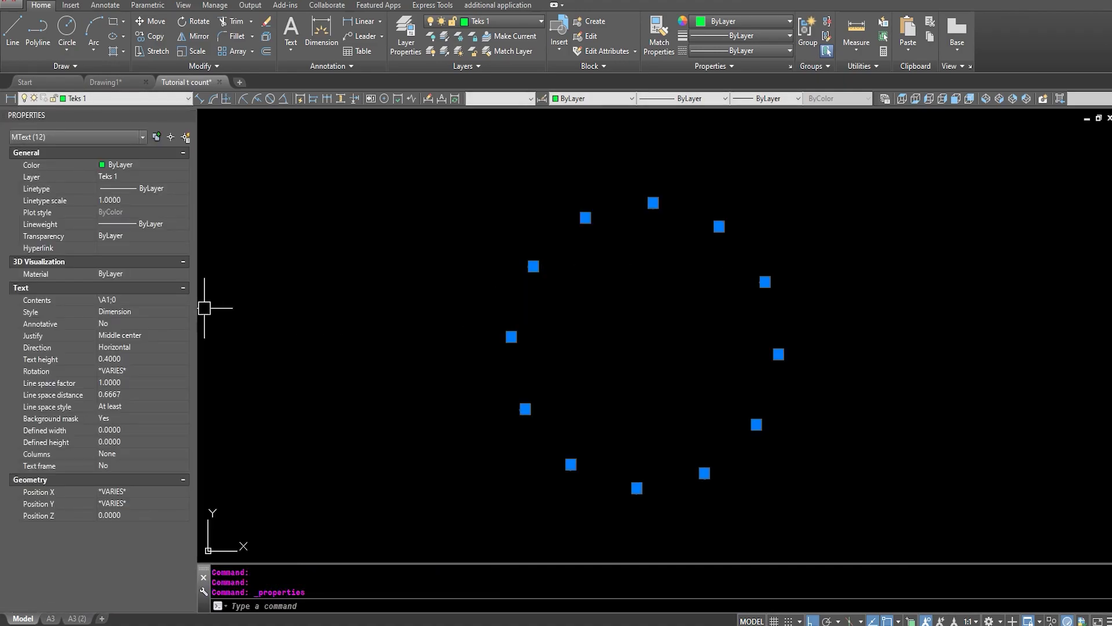
pyautogui.click(138, 371)
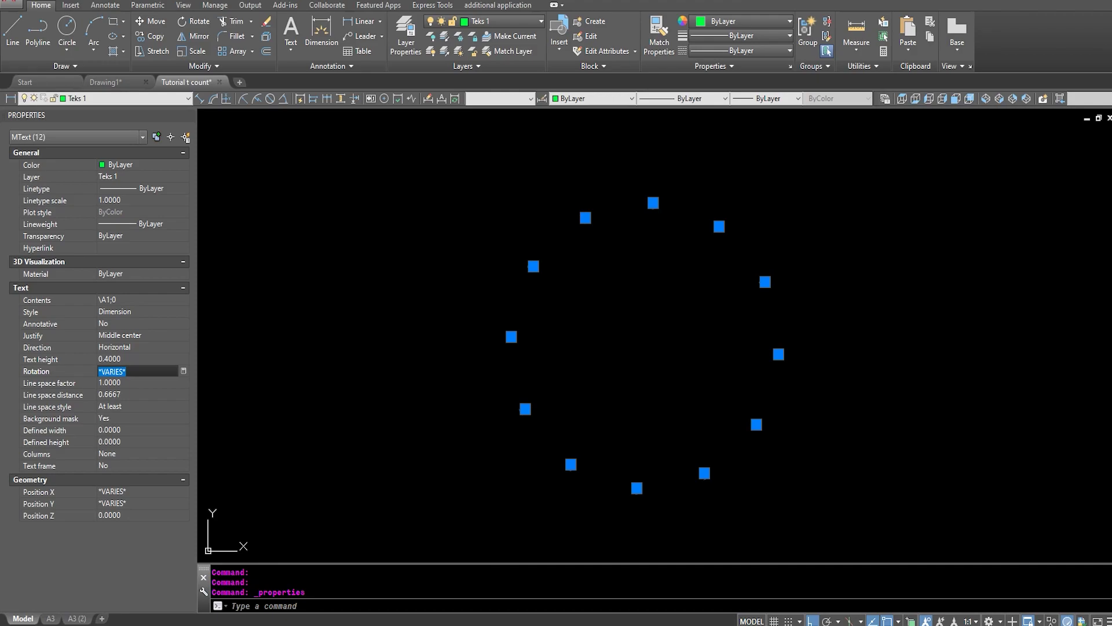
pyautogui.write('0')
pyautogui.press('Tab')
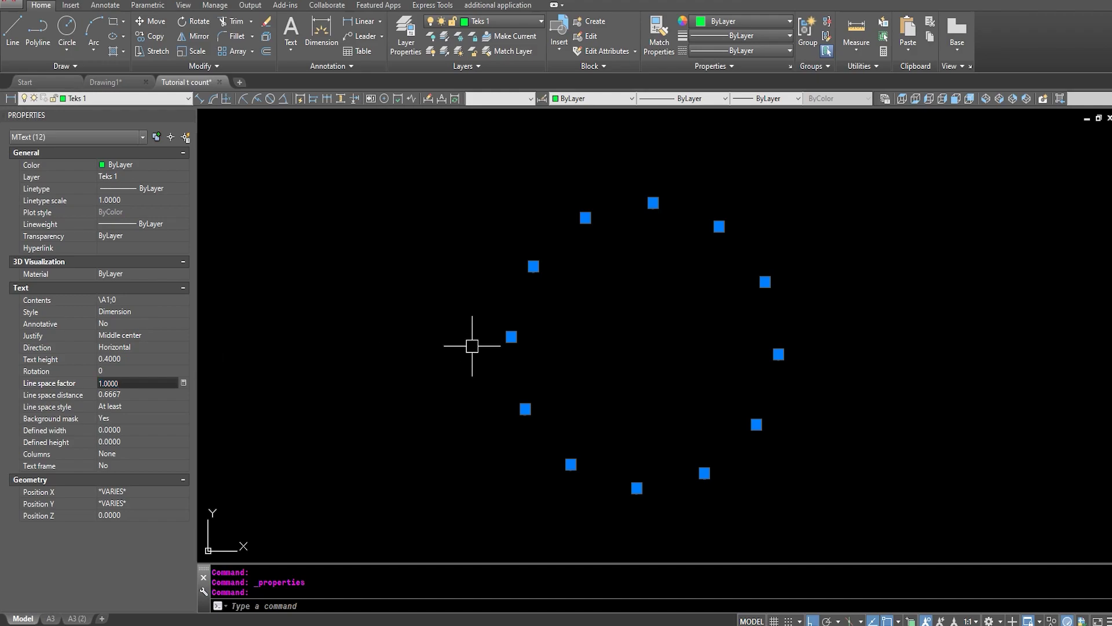
pyautogui.press('Escape')
pyautogui.hotkey('ctrl', '1')
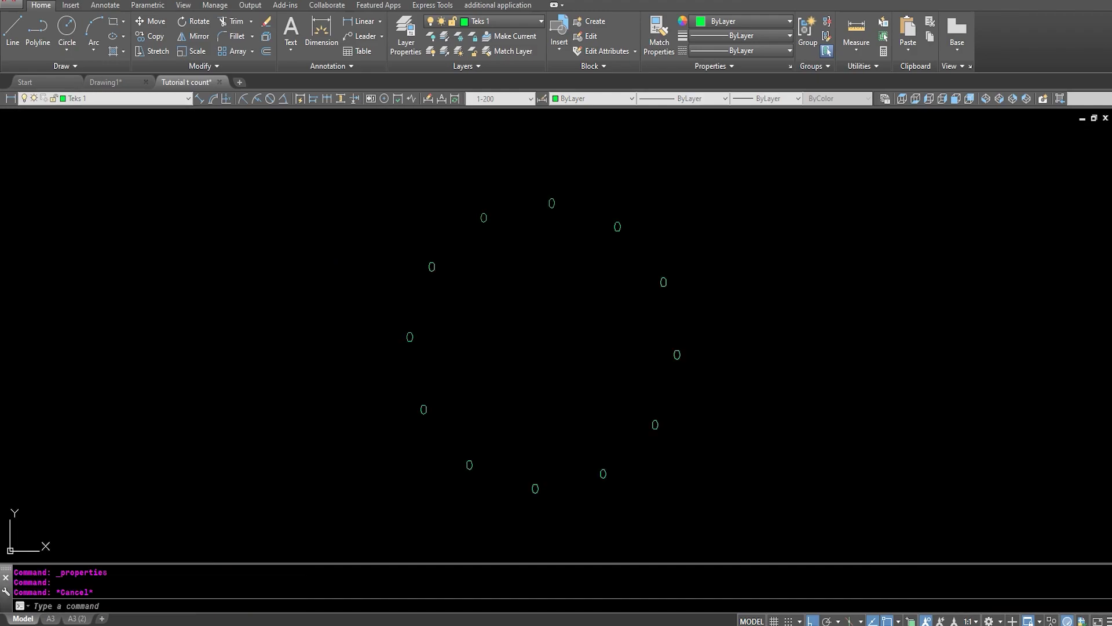
# - Turn all layers back on and start TCOUNT with Fence selection
pyautogui.write('LAYON')
pyautogui.press('Return')
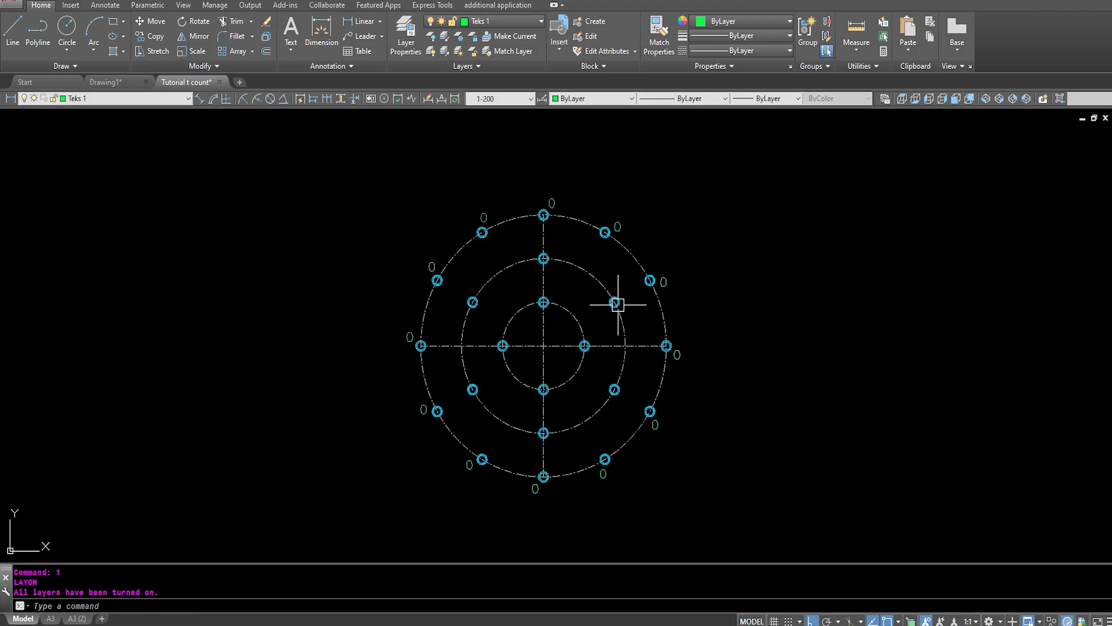
pyautogui.write('T')
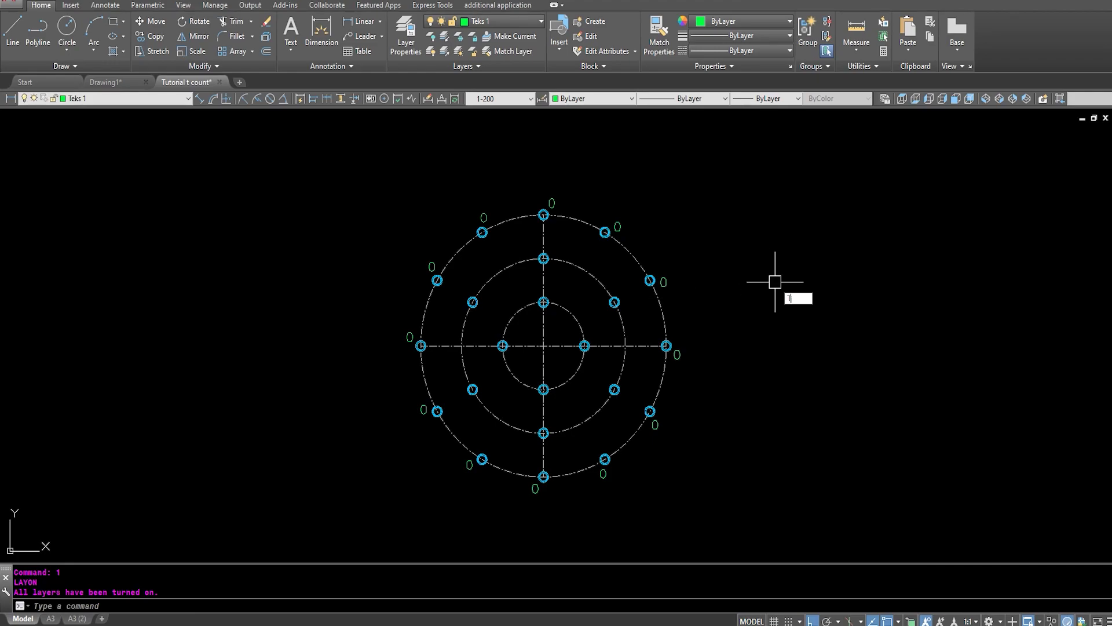
pyautogui.write('C')
pyautogui.press('Return')
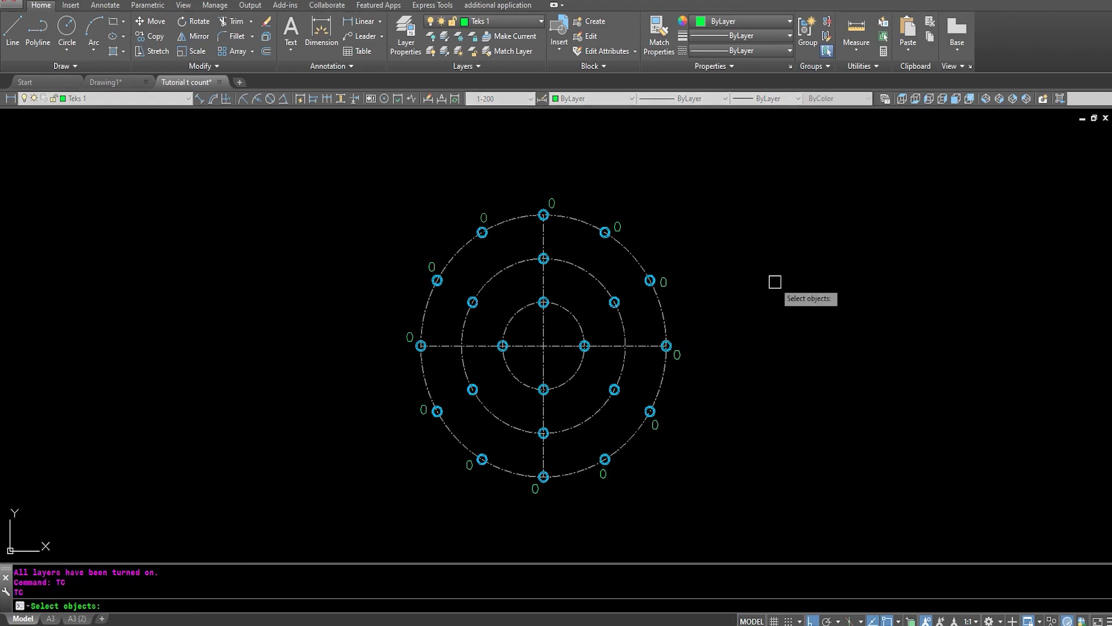
pyautogui.write('F')
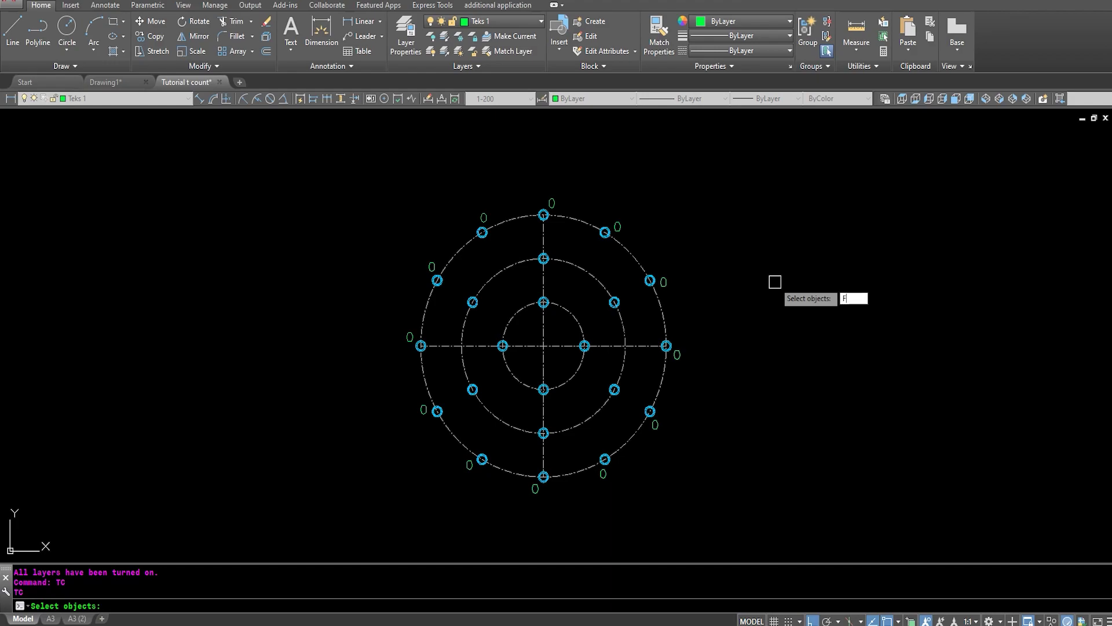
pyautogui.press('Return')
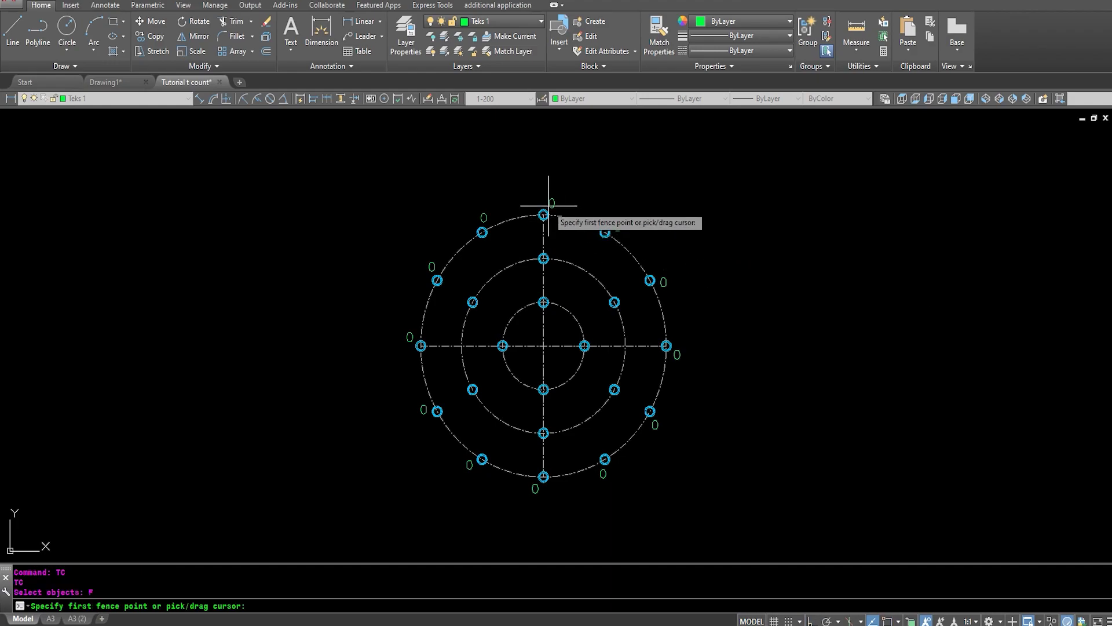
# - Trace the fence clockwise from the top label through the right-side labels
pyautogui.scroll(8, 547, 207)
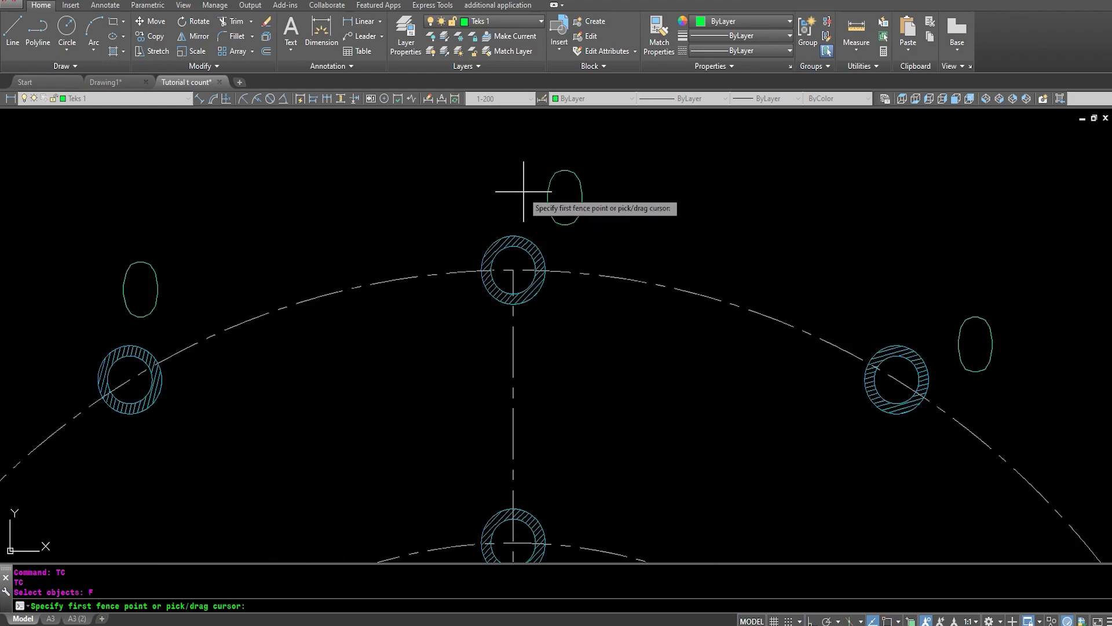
pyautogui.click(524, 191)
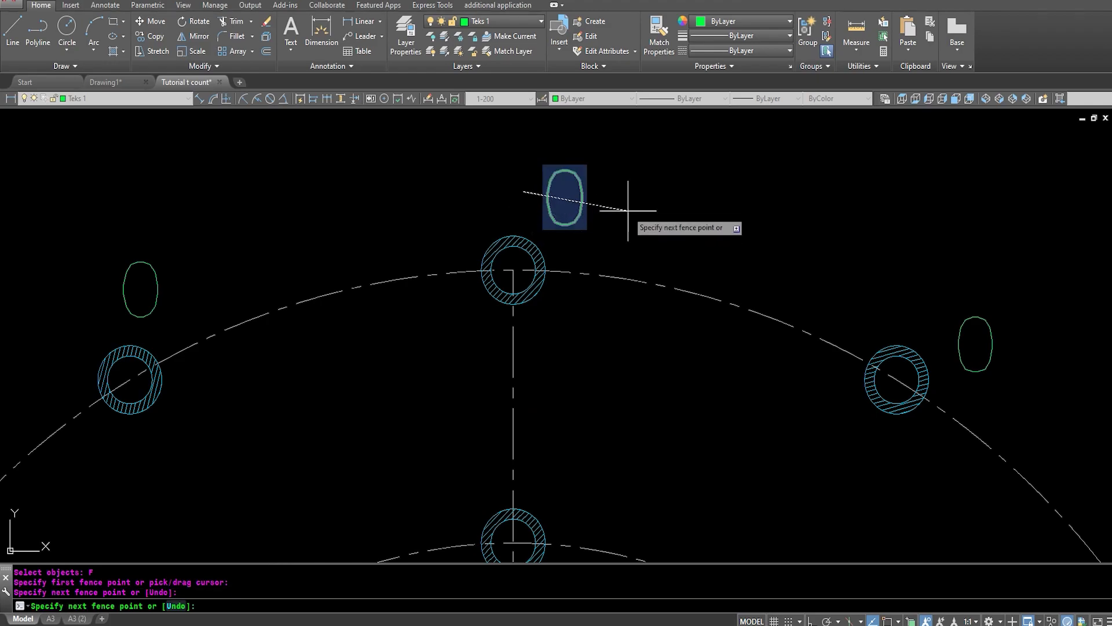
pyautogui.scroll(-3, 682, 236)
pyautogui.moveTo(708, 251); pyautogui.dragTo(591, 183, button='middle')
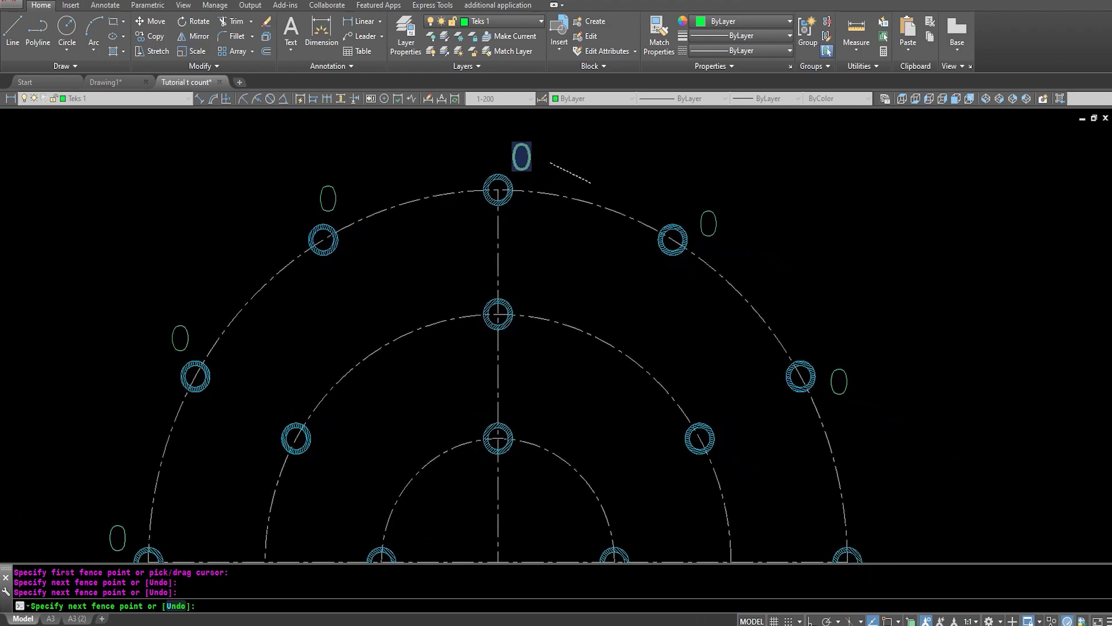
pyautogui.click(733, 232)
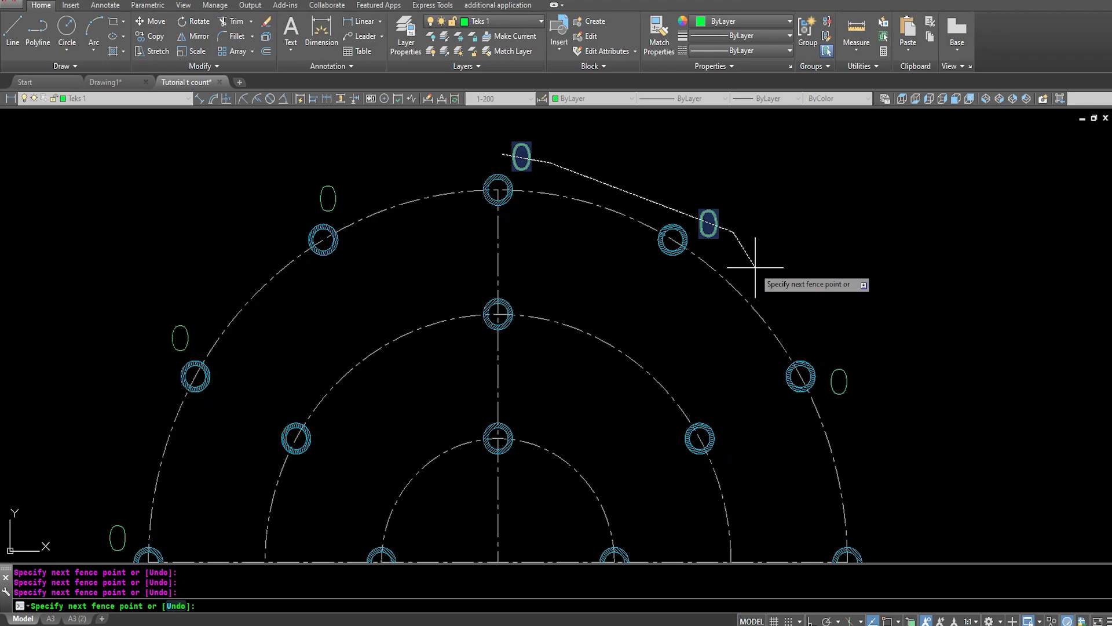
pyautogui.scroll(-2, 755, 267)
pyautogui.scroll(1, 745, 248)
pyautogui.scroll(1, 703, 206)
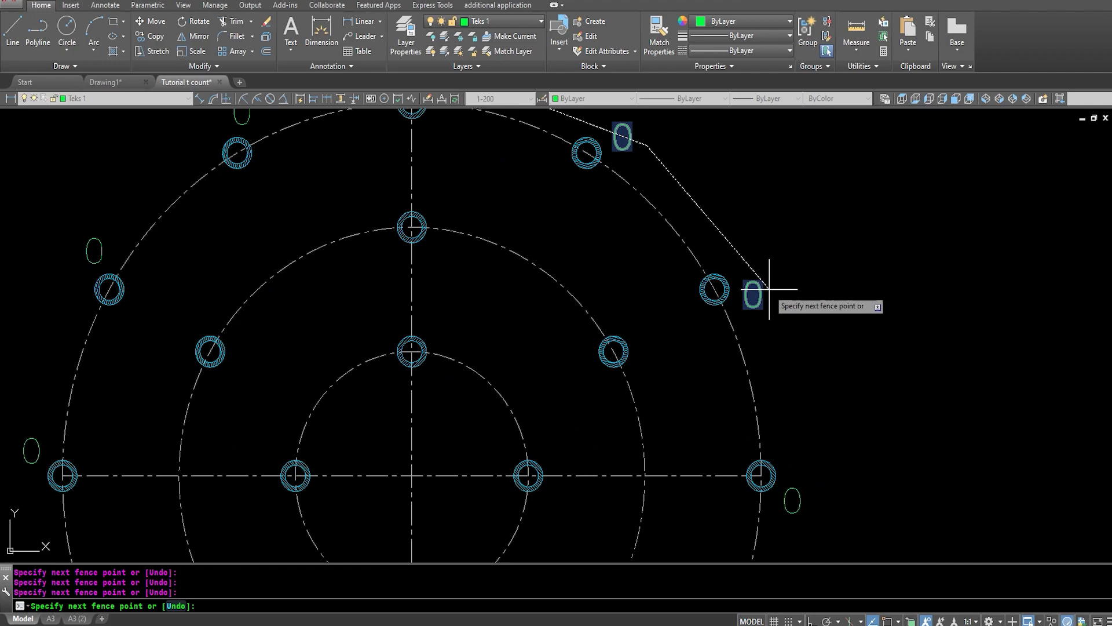
pyautogui.click(766, 319)
pyautogui.scroll(-1, 747, 273)
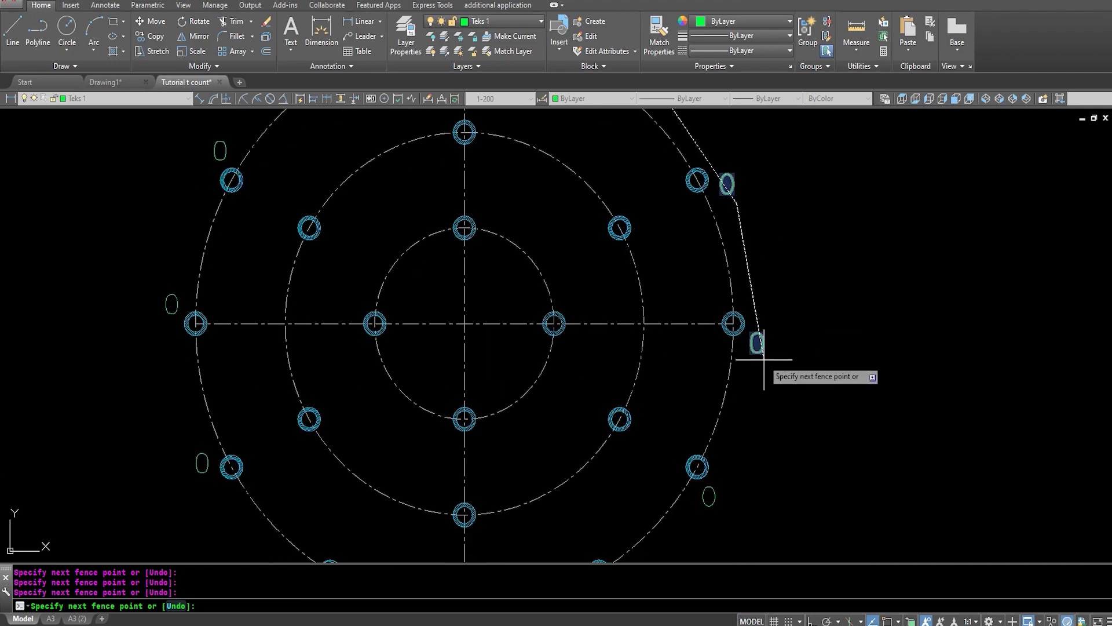
pyautogui.moveTo(745, 422); pyautogui.dragTo(753, 301, button='middle')
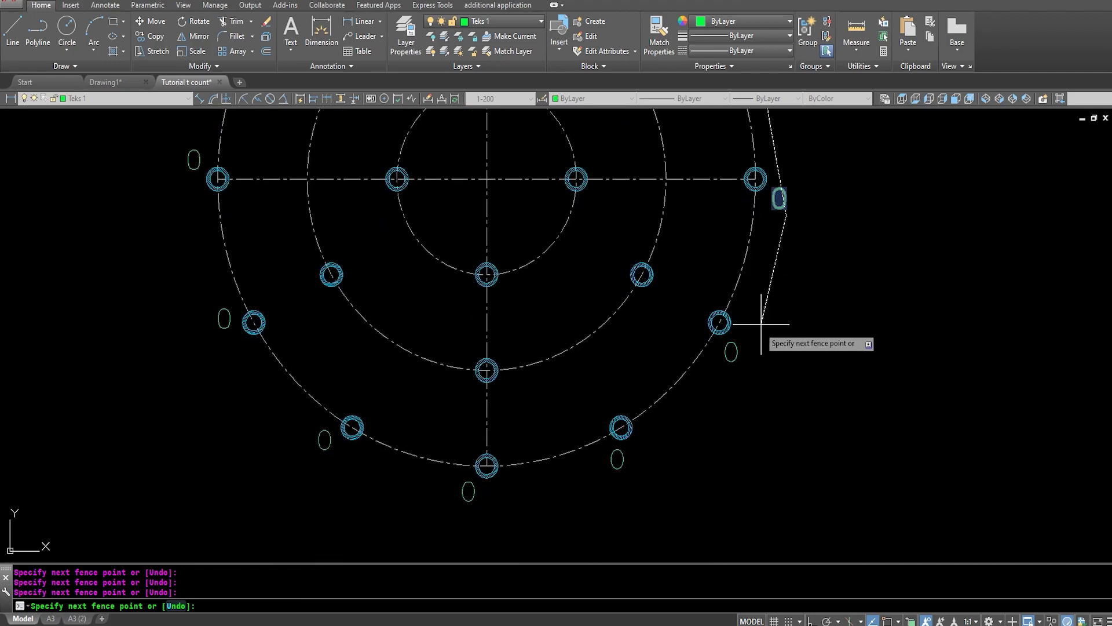
pyautogui.click(724, 372)
pyautogui.moveTo(724, 372); pyautogui.dragTo(781, 285, button='middle')
pyautogui.click(660, 379)
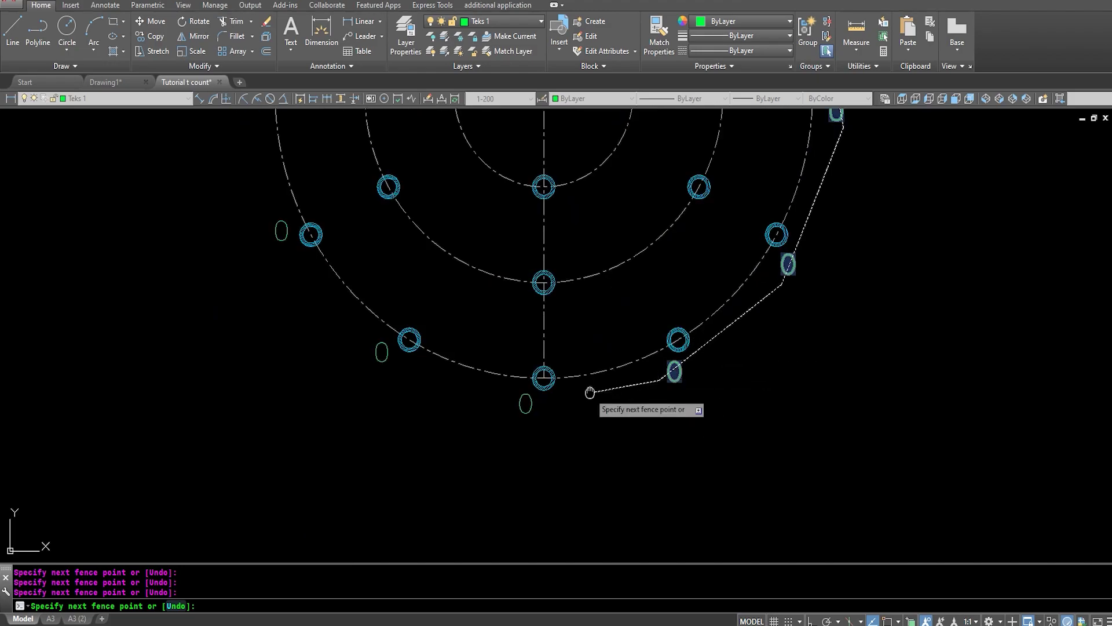
# - Continue the fence through the bottom and left labels back to the top
pyautogui.moveTo(589, 393); pyautogui.dragTo(603, 380, button='middle')
pyautogui.click(582, 394)
pyautogui.moveTo(489, 377); pyautogui.dragTo(550, 344, button='middle')
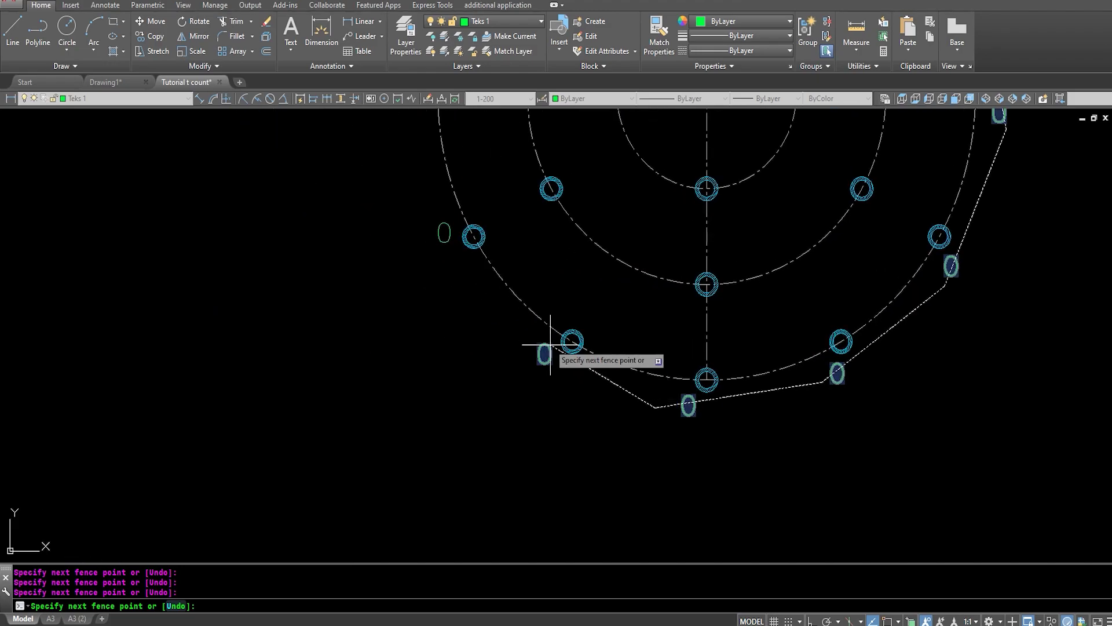
pyautogui.click(516, 339)
pyautogui.moveTo(437, 216); pyautogui.dragTo(532, 304, button='middle')
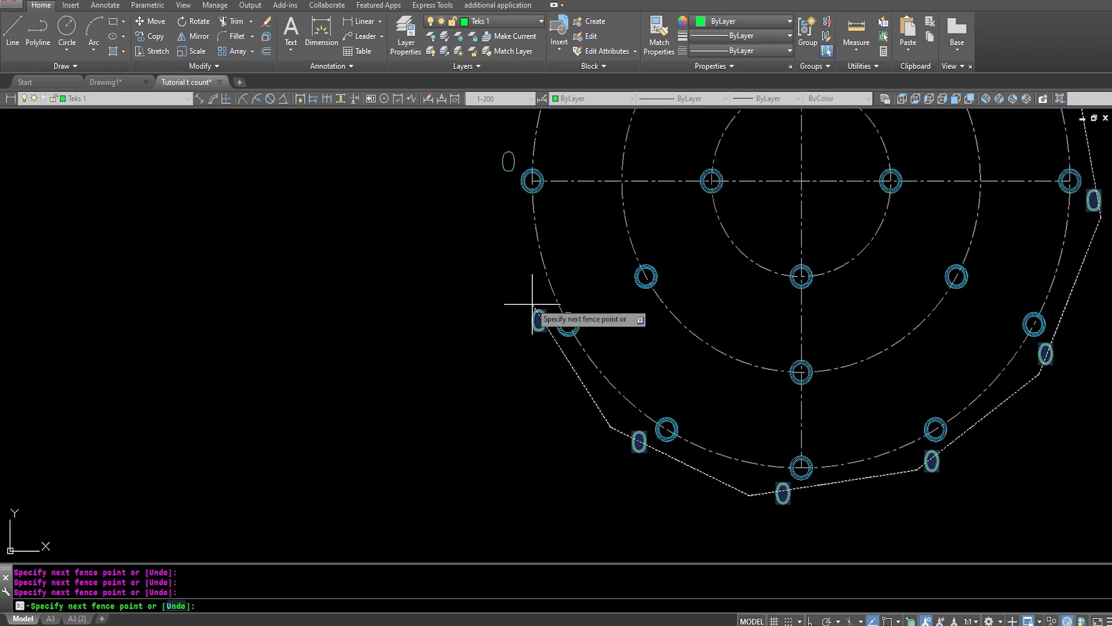
pyautogui.click(521, 292)
pyautogui.moveTo(514, 144); pyautogui.dragTo(534, 265, button='middle')
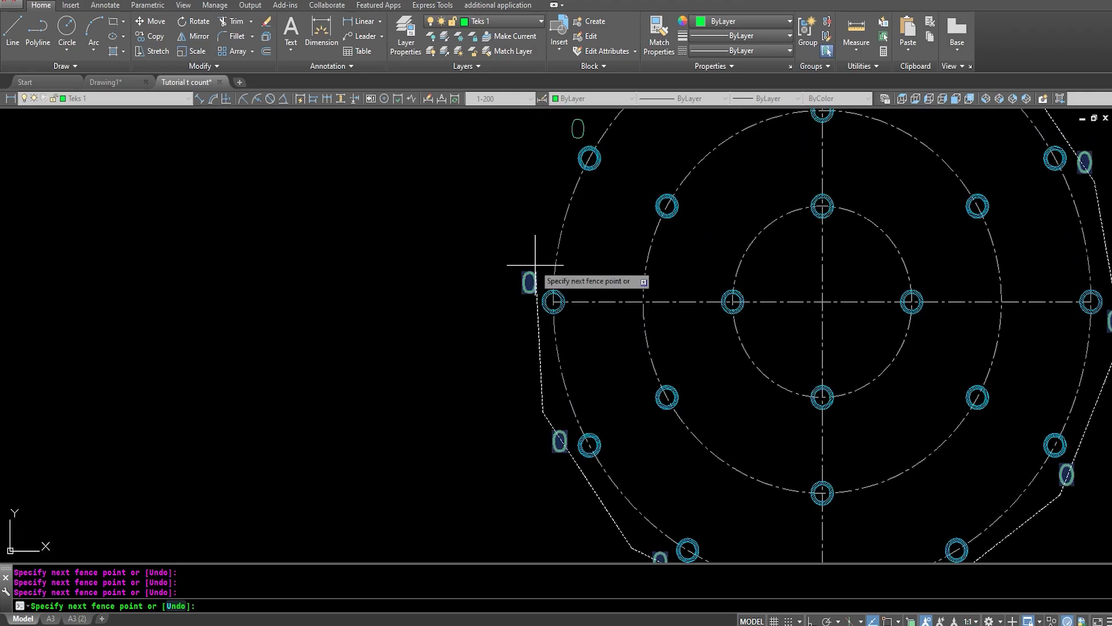
pyautogui.click(527, 247)
pyautogui.moveTo(549, 190); pyautogui.dragTo(524, 329, button='middle')
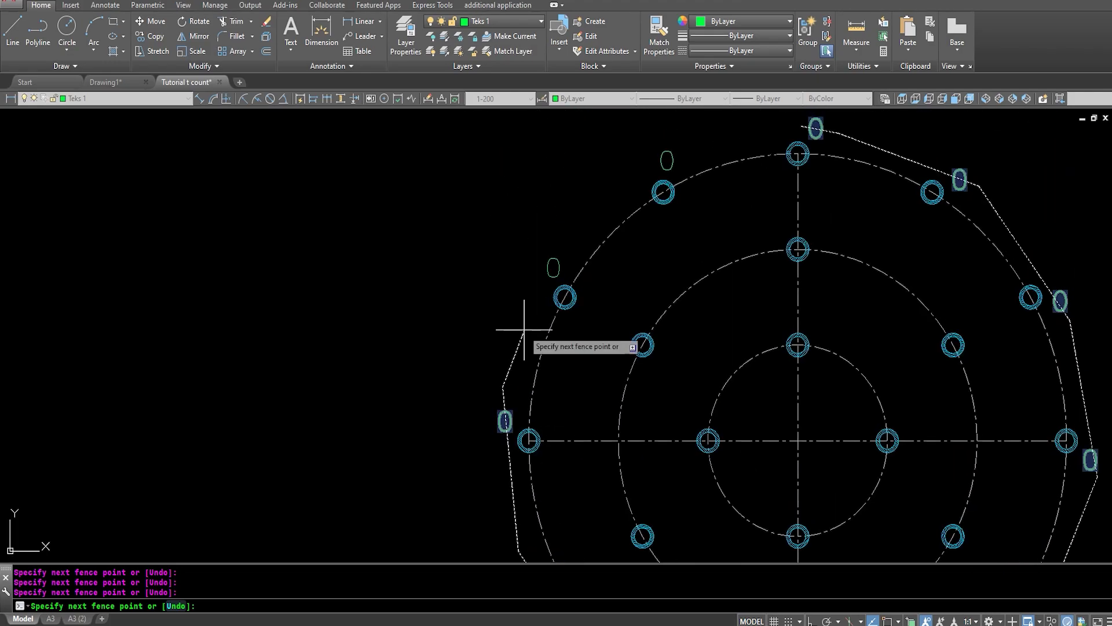
pyautogui.click(566, 237)
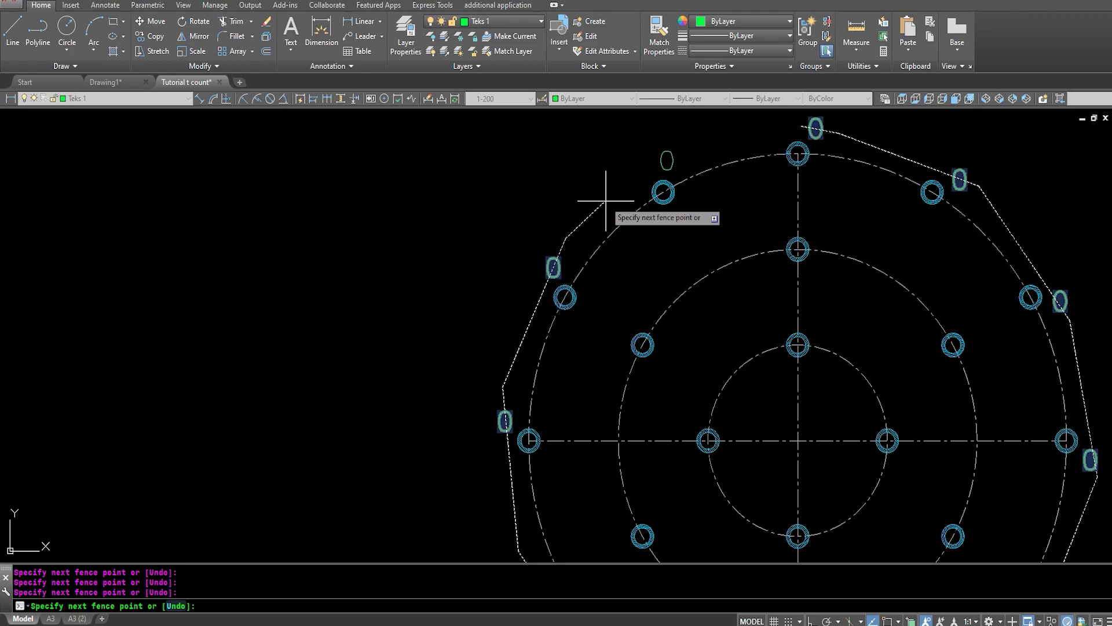
pyautogui.moveTo(606, 201); pyautogui.dragTo(511, 288, button='middle')
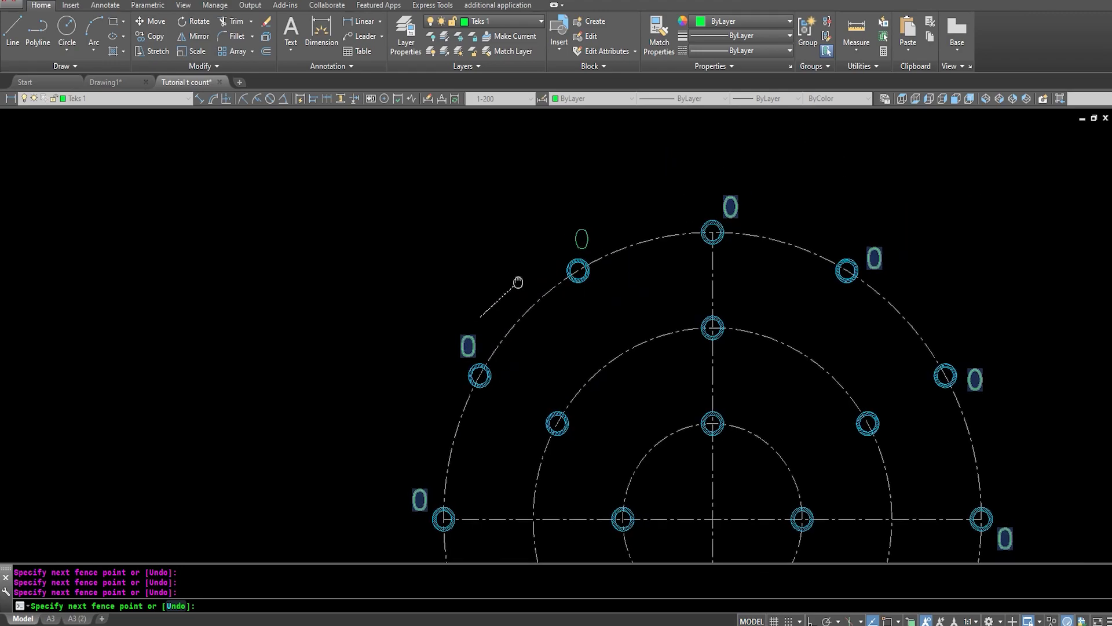
pyautogui.click(591, 234)
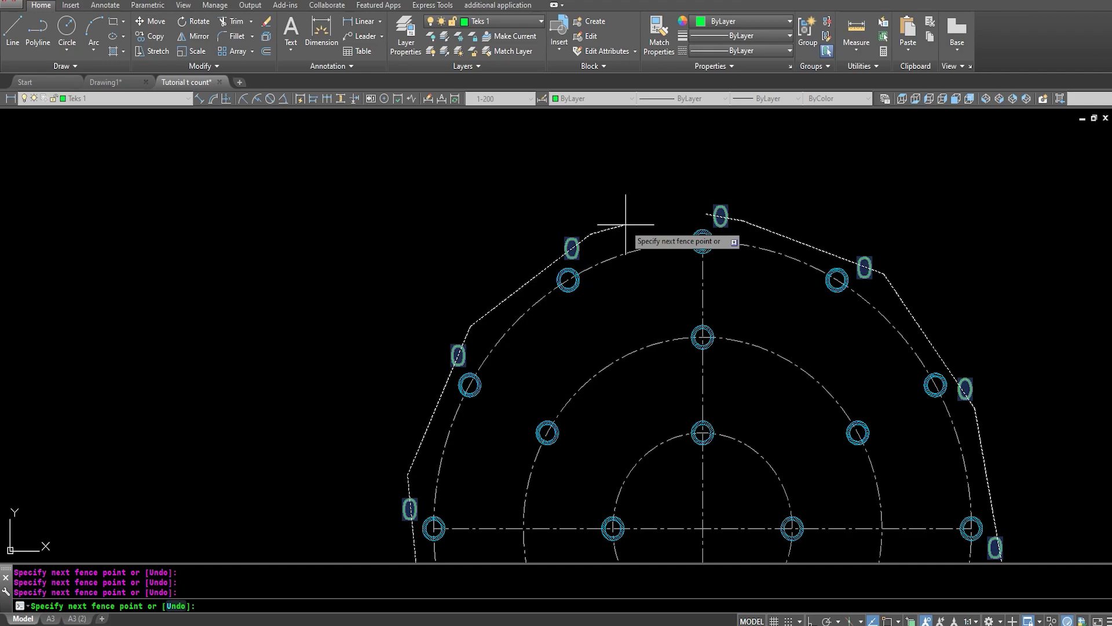
# - Sort by selection order, start at 1 and overwrite, labelling the ring 1–12
pyautogui.press('Return')
pyautogui.press('Return')
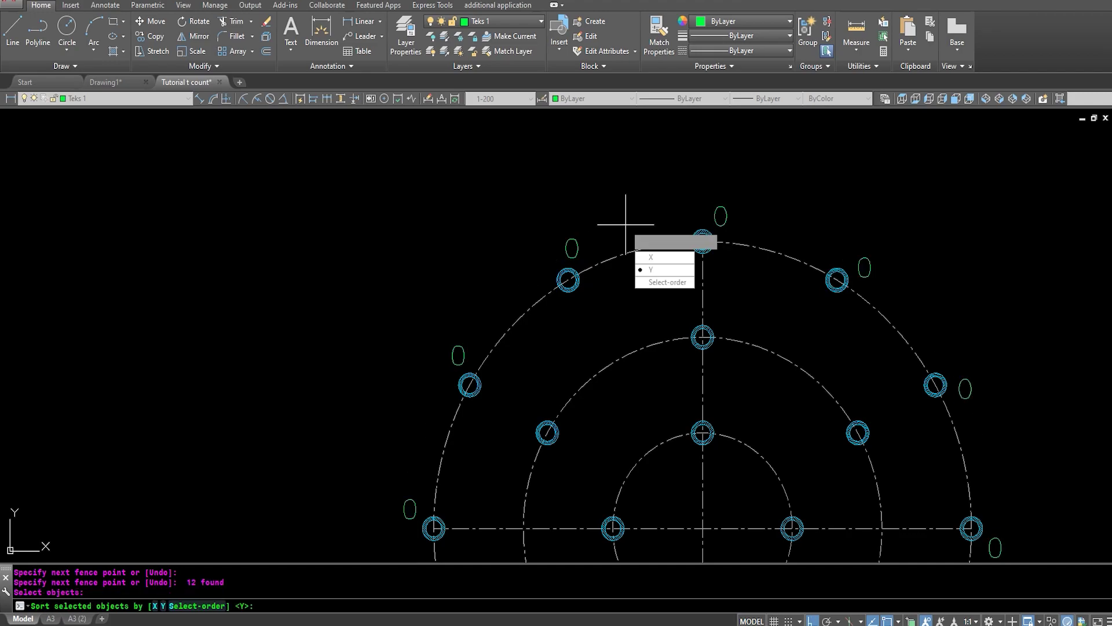
pyautogui.write('S')
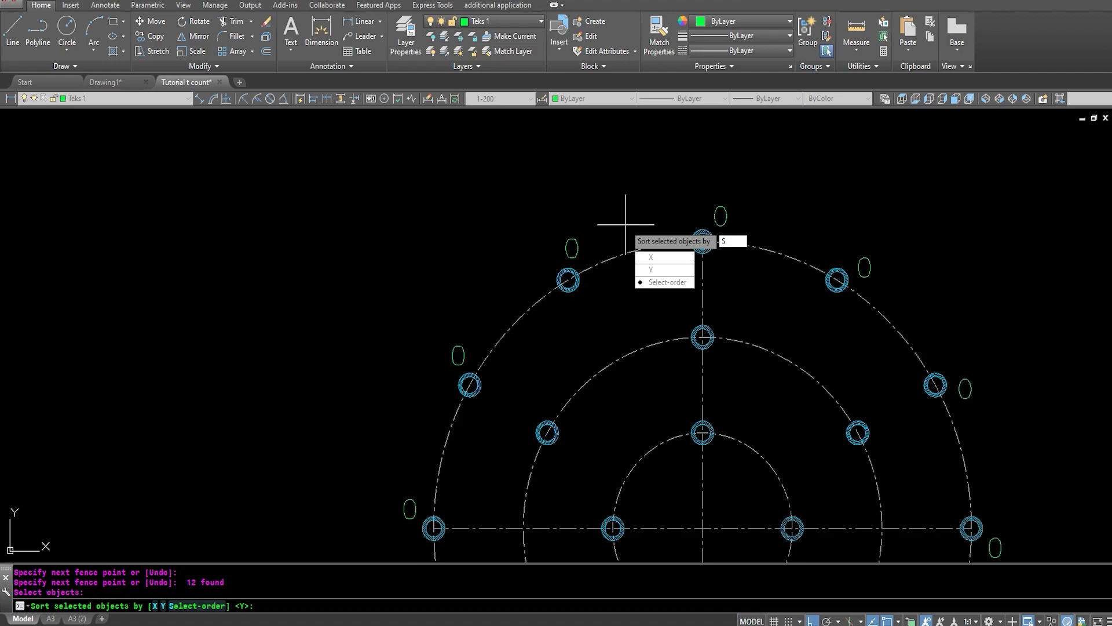
pyautogui.press('Return')
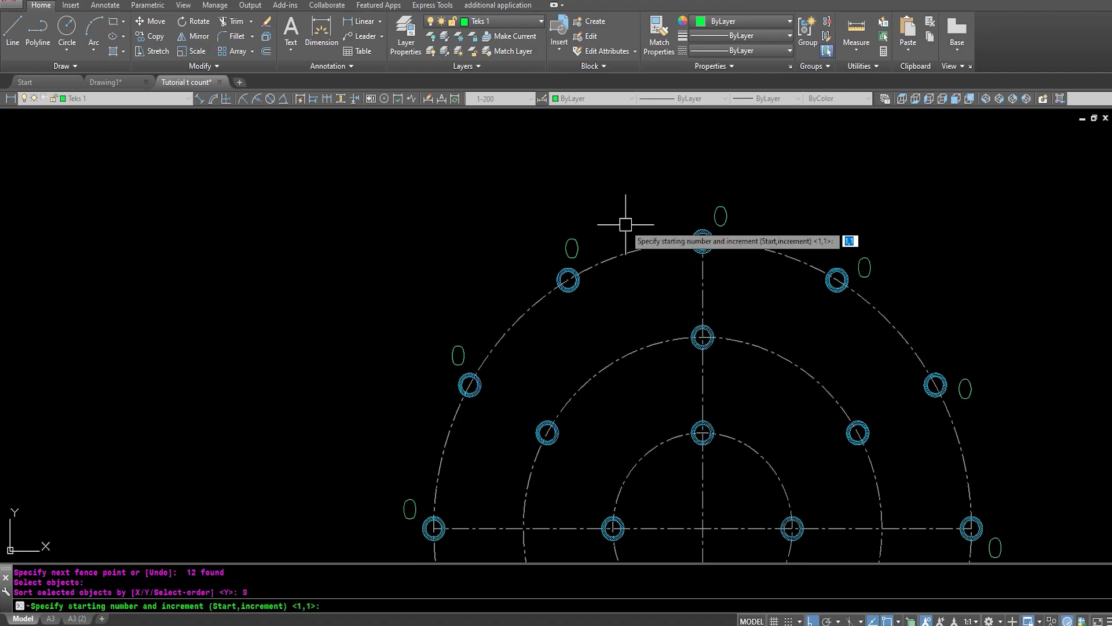
pyautogui.write('1')
pyautogui.press('Return')
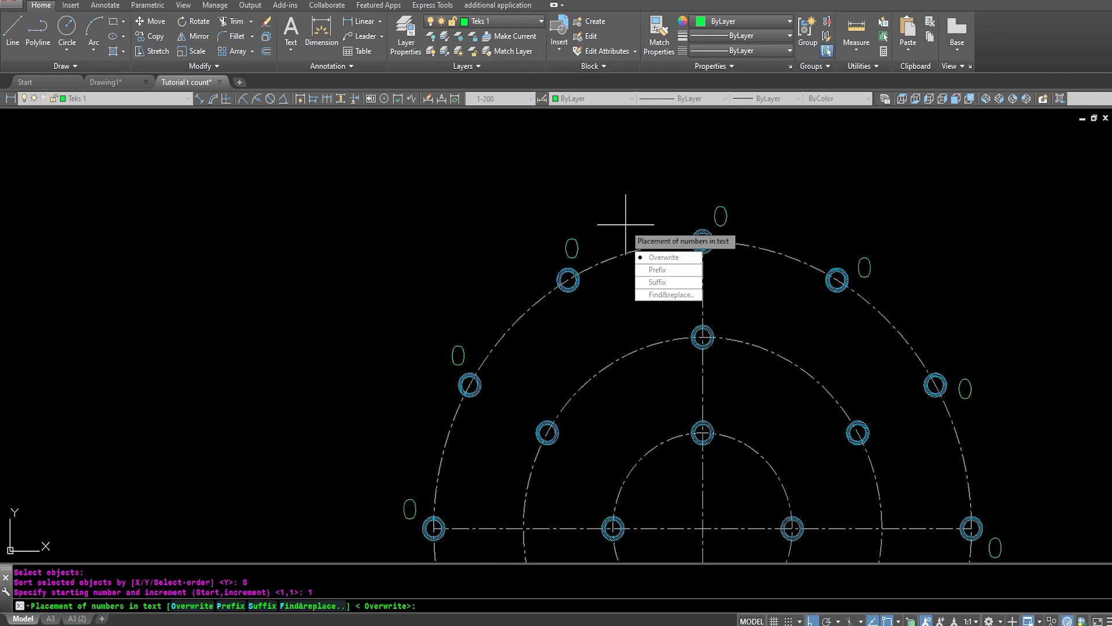
pyautogui.write('O')
pyautogui.press('Return')
pyautogui.scroll(-2, 626, 225)
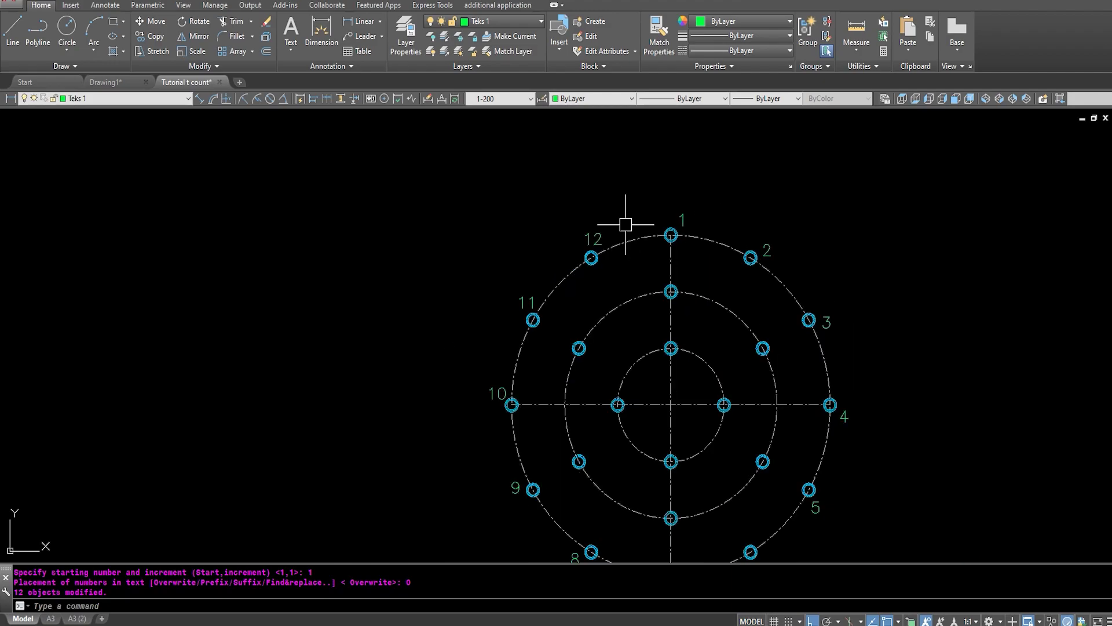
pyautogui.scroll(-1, 671, 278)
pyautogui.moveTo(671, 278); pyautogui.dragTo(646, 259, button='middle')
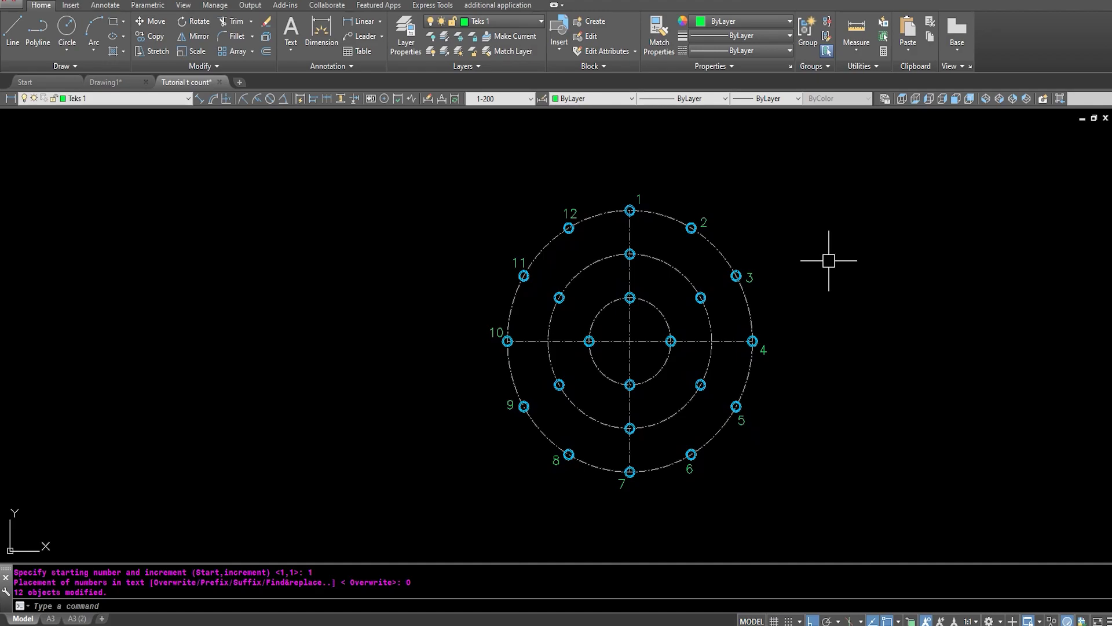
pyautogui.moveTo(807, 255)
pyautogui.mouseDown(button='middle')
pyautogui.moveTo(721, 250)
pyautogui.moveTo(756, 249)
pyautogui.mouseUp(button='middle')
pyautogui.scroll(1, 706, 256)
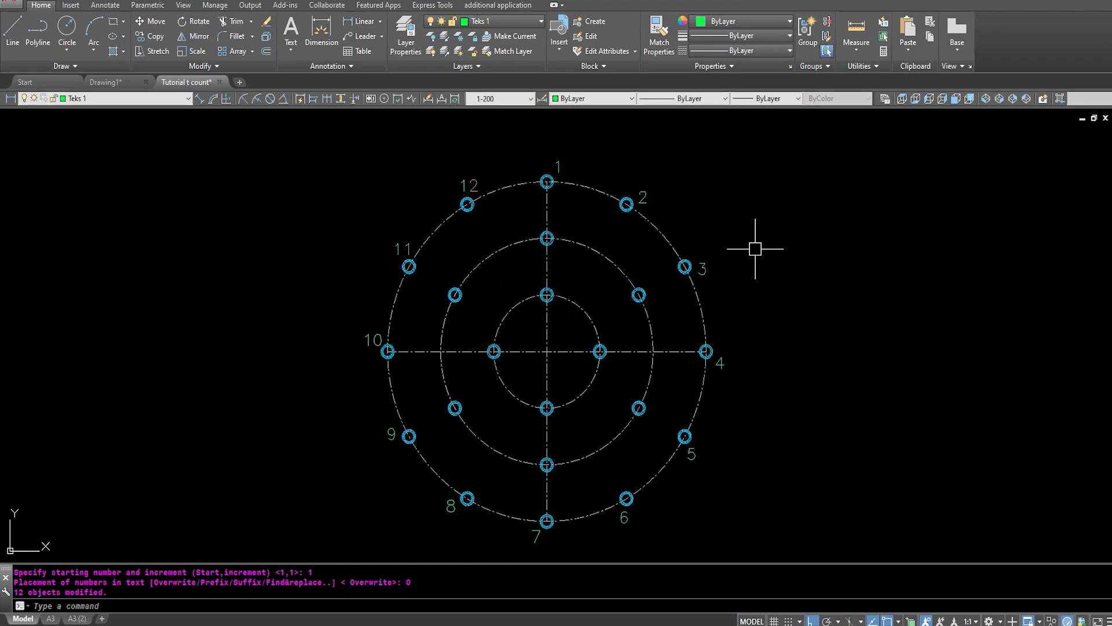